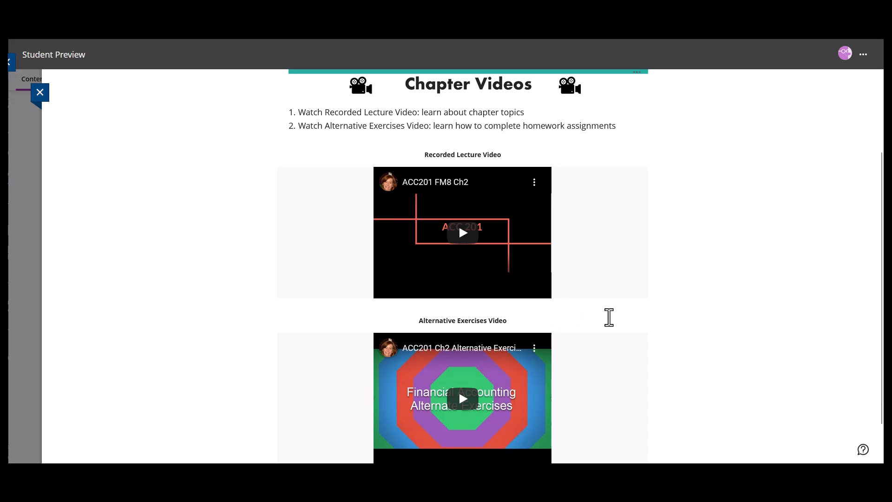
- Look over the recorded lecture and alternative exercises videos on the Chapter Videos page, and close the page
scroll(607, 316, down, 1)
scroll(609, 318, up, 3)
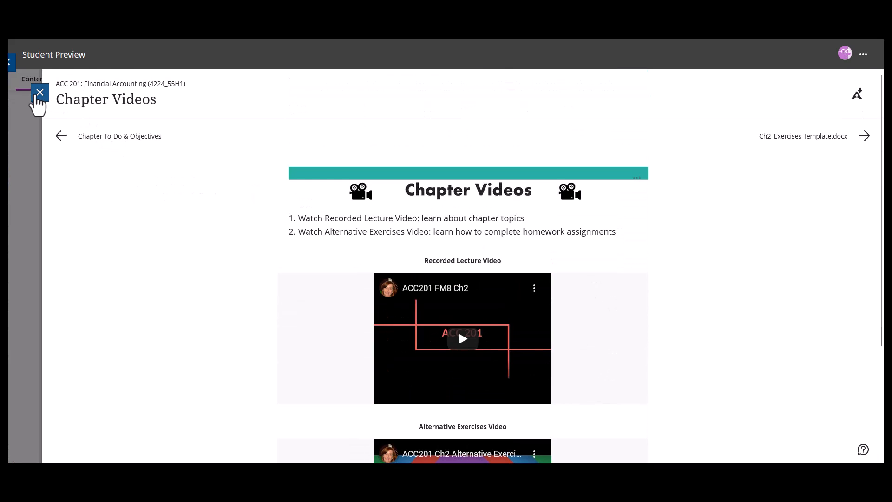
click(38, 95)
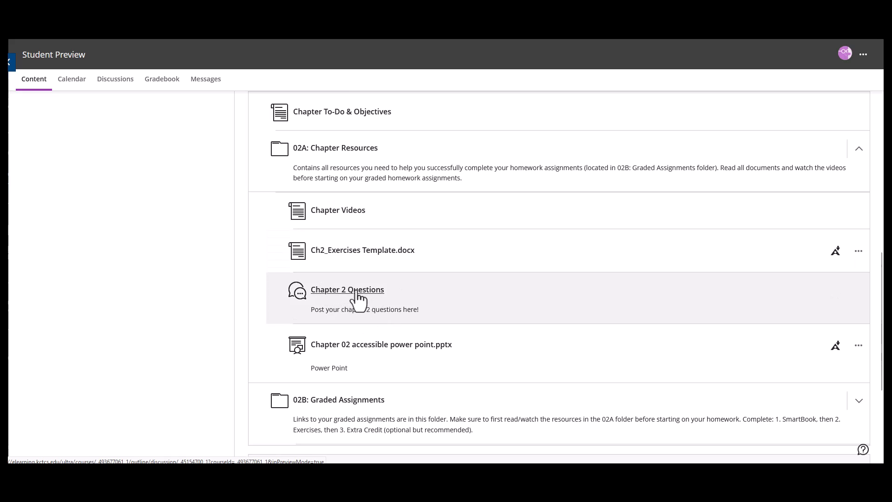
- Expand the 02B: Graded Assignments folder below the chapter resources in the course content
scroll(442, 299, down, 1)
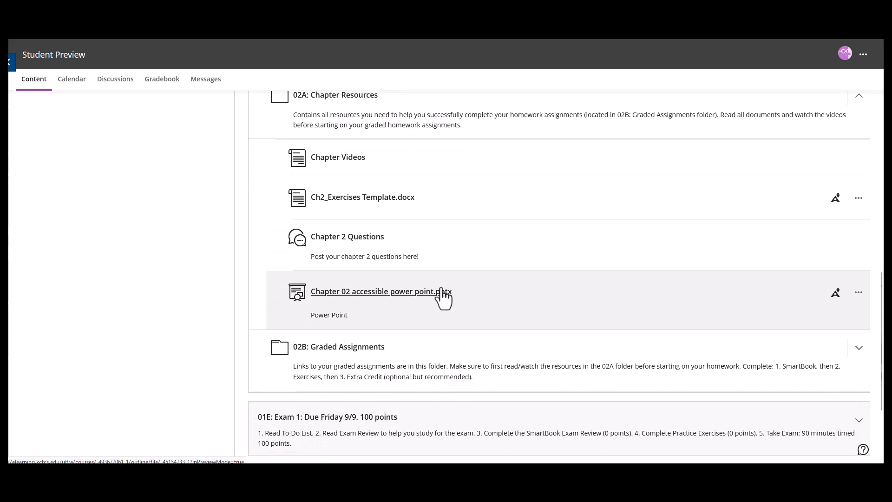
scroll(542, 314, down, 2)
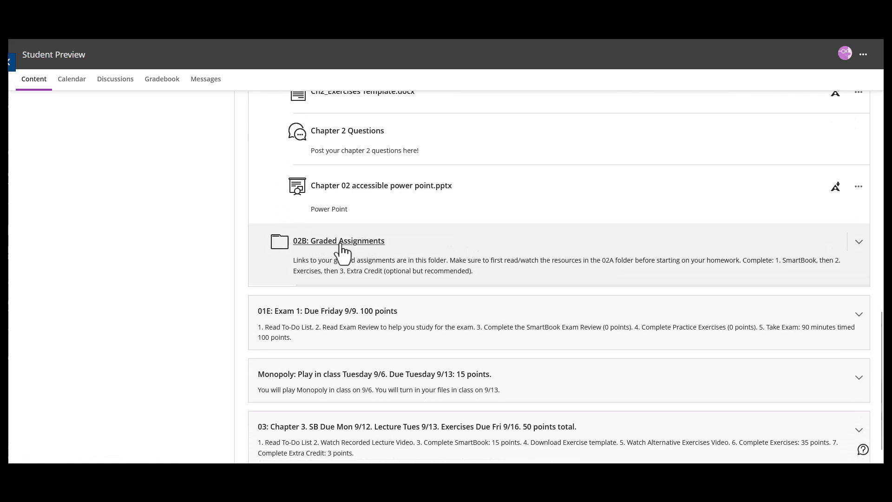
click(360, 251)
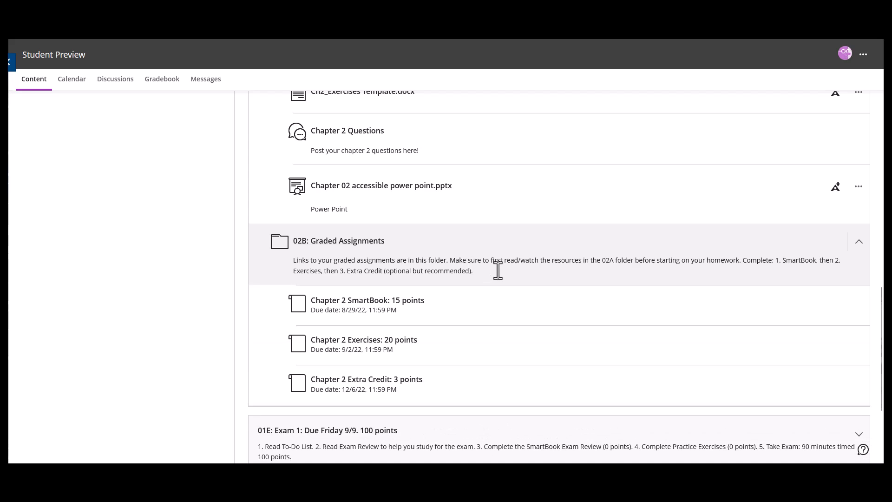
- Launch the Chapter 2 Exercises assignment in McGraw-Hill Connect and begin it, continuing to question 1
scroll(498, 269, down, 1)
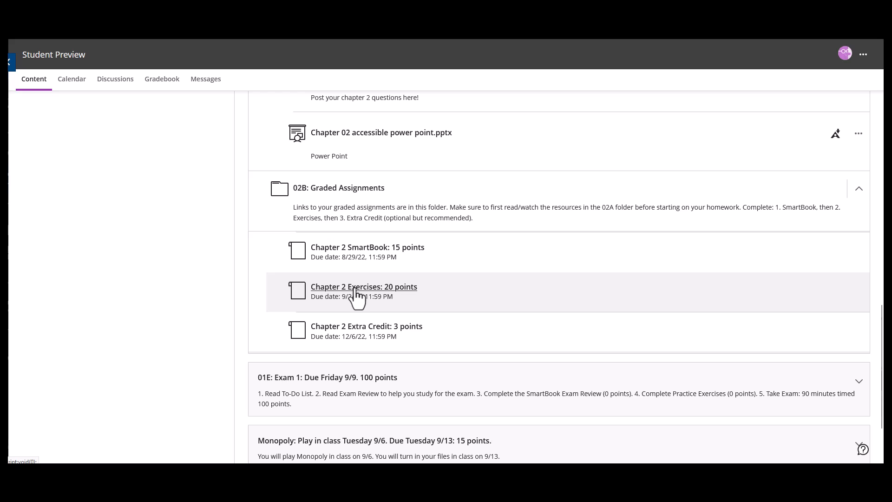
click(356, 297)
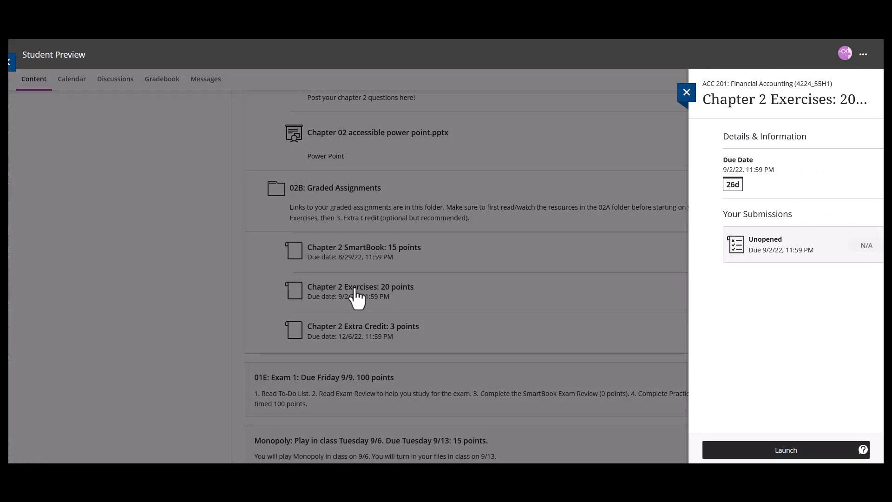
click(785, 450)
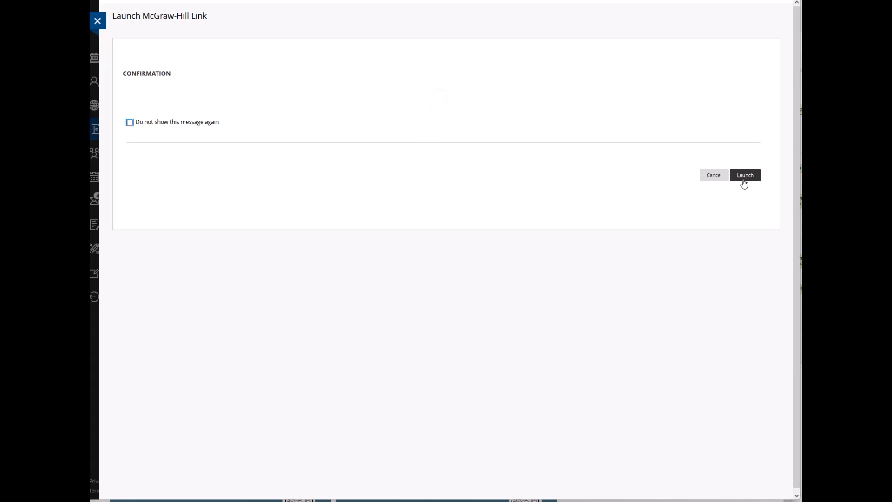
click(745, 179)
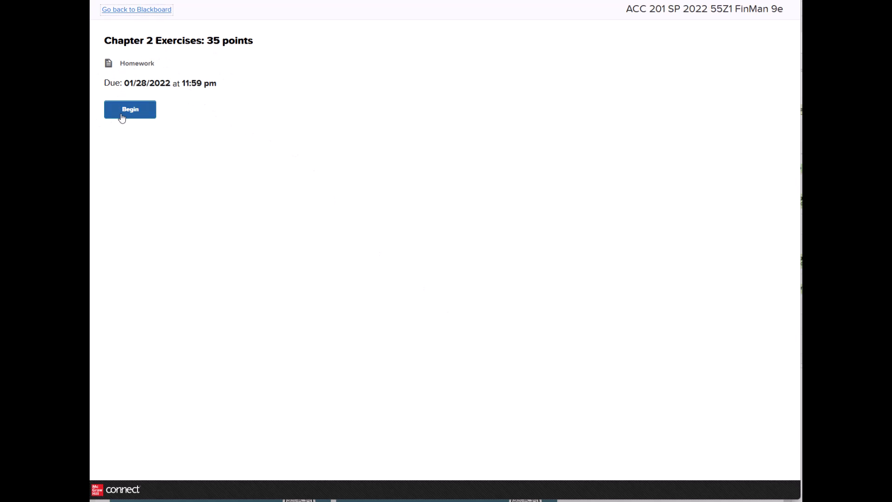
click(120, 115)
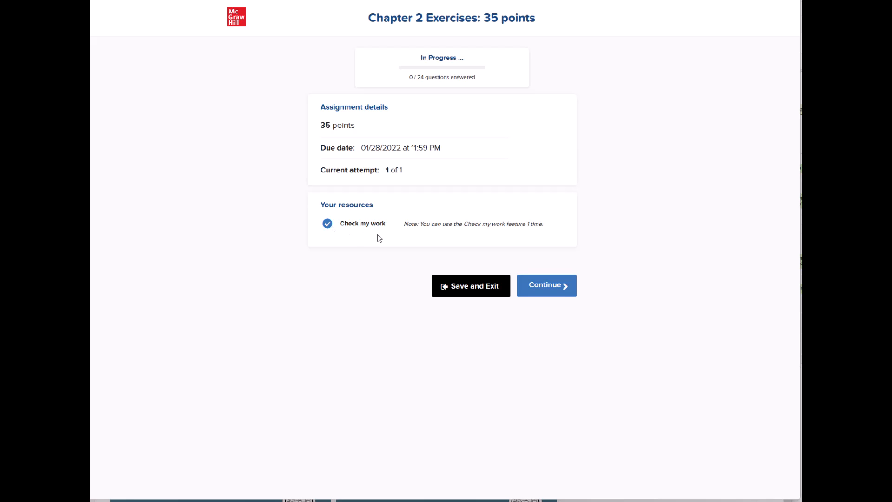
click(559, 286)
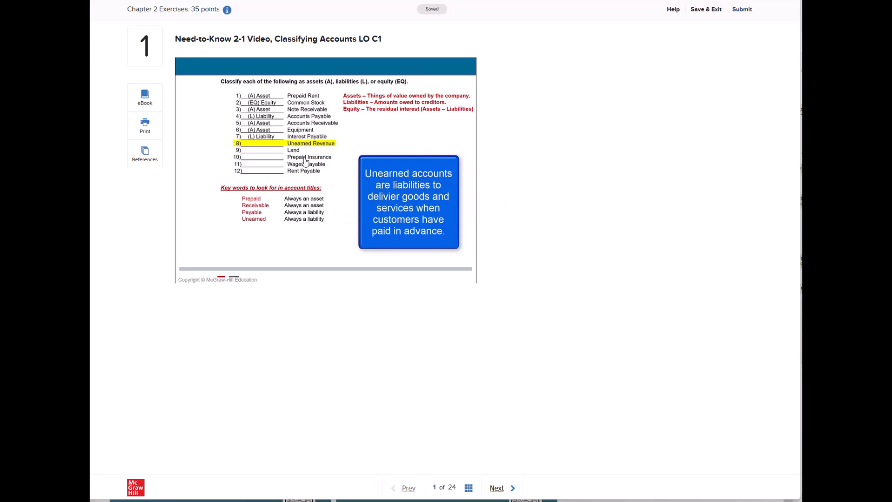
- Play the Need-to-Know 2-1 video briefly, pause it, and move on to question 2
click(328, 180)
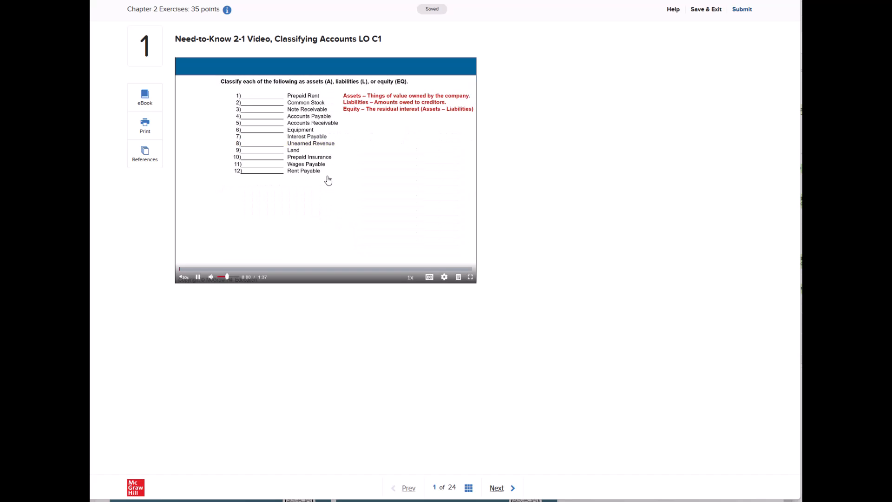
click(198, 278)
click(497, 492)
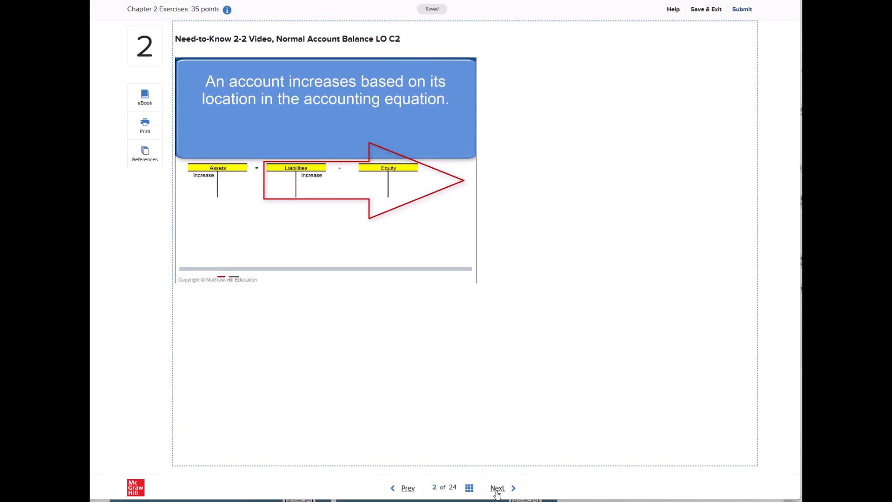
- Advance past the remaining Need-to-Know video questions to question 8 on identifying financial statement accounts
click(497, 492)
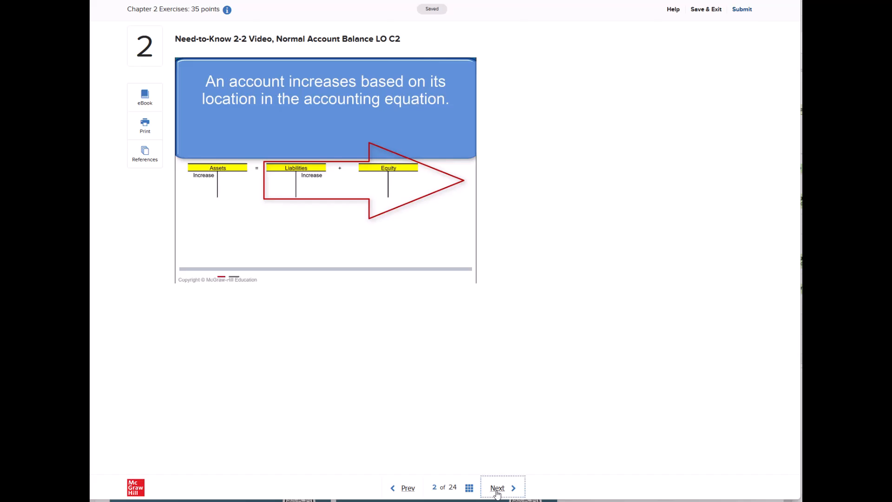
click(496, 492)
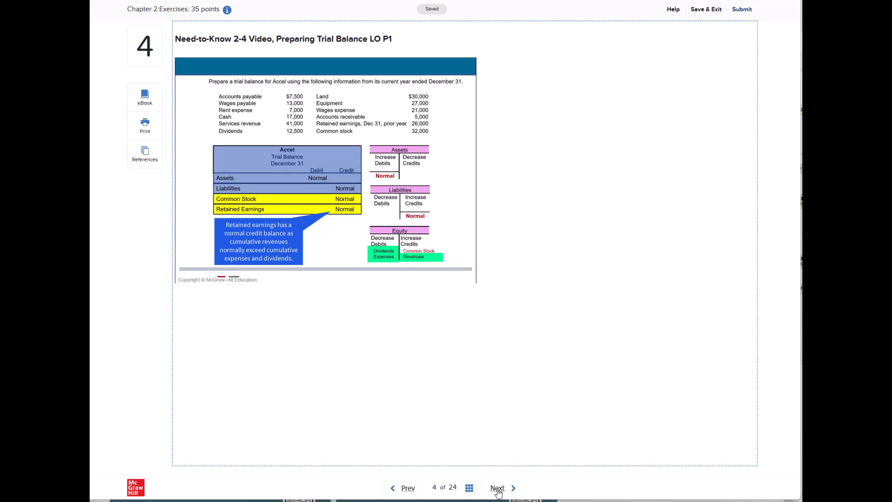
click(497, 493)
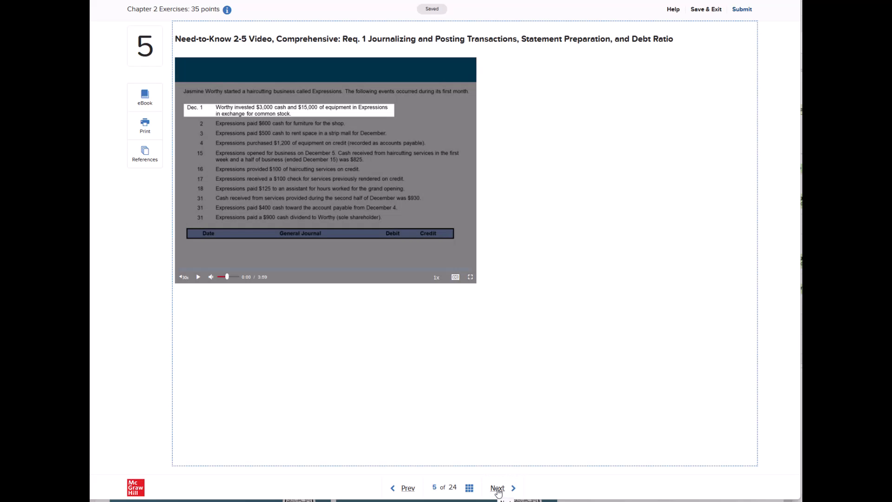
click(496, 492)
click(497, 492)
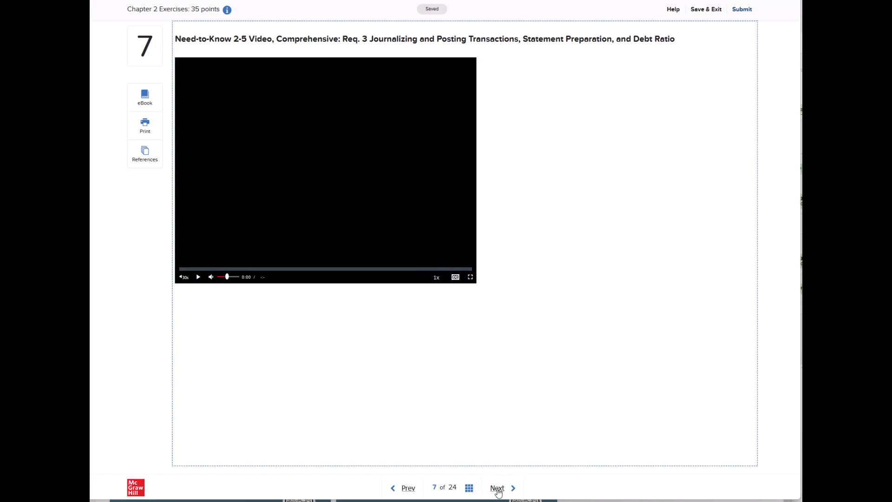
click(497, 492)
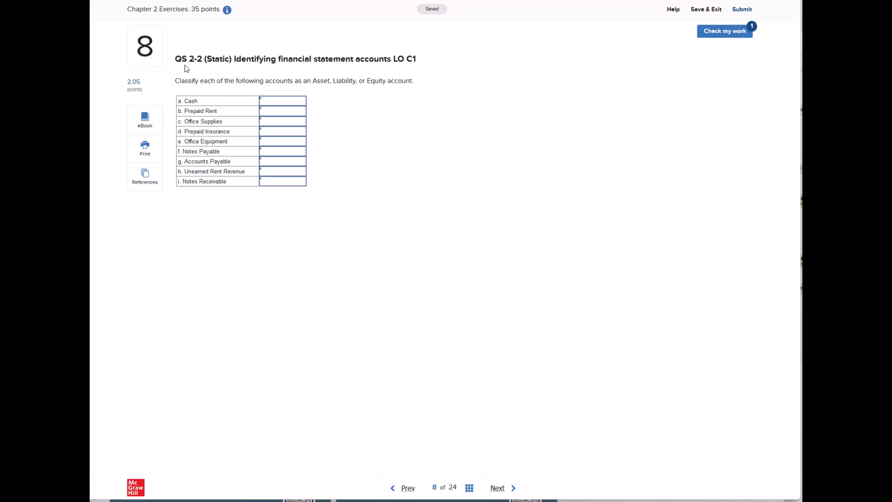
- Classify both Cash and Prepaid Rent as Asset in question 8
click(273, 99)
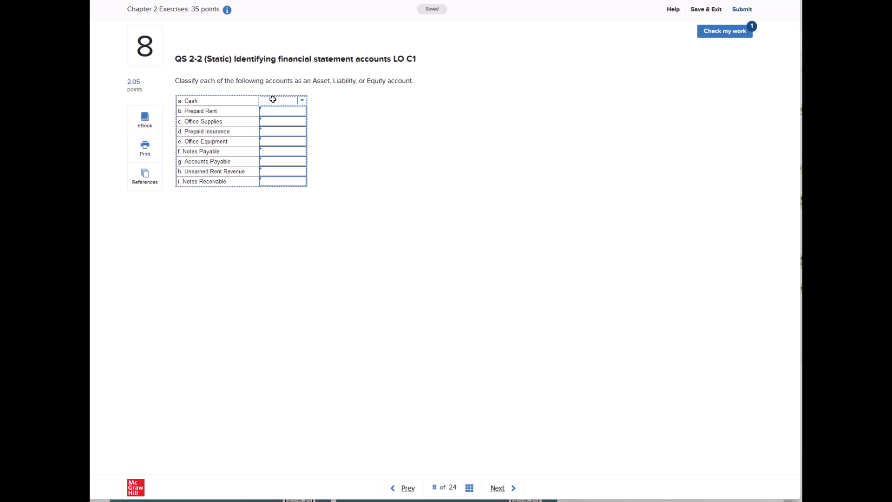
click(303, 101)
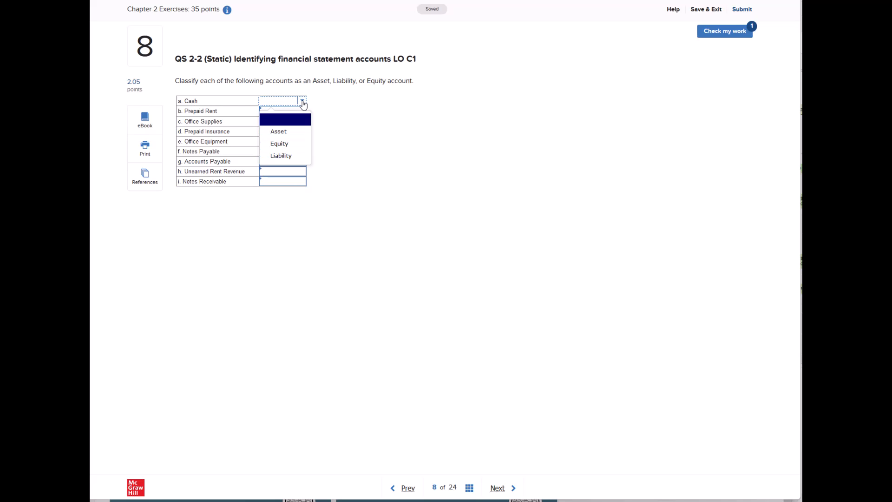
click(288, 134)
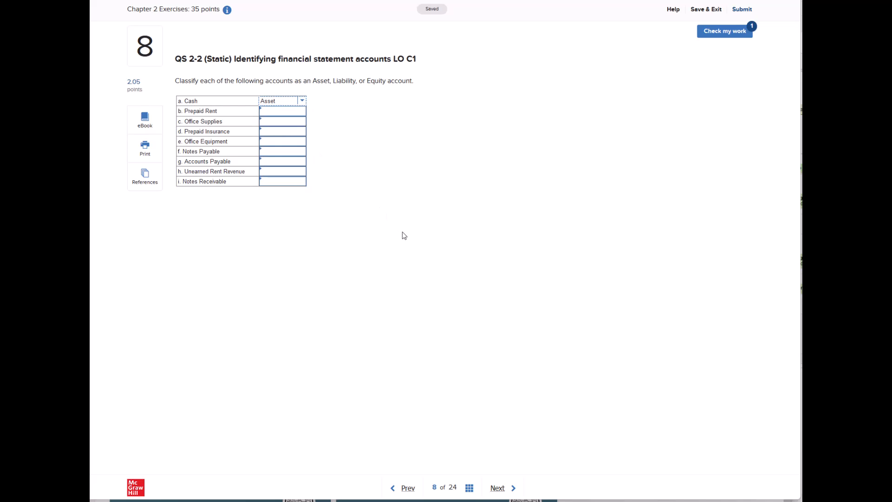
click(296, 111)
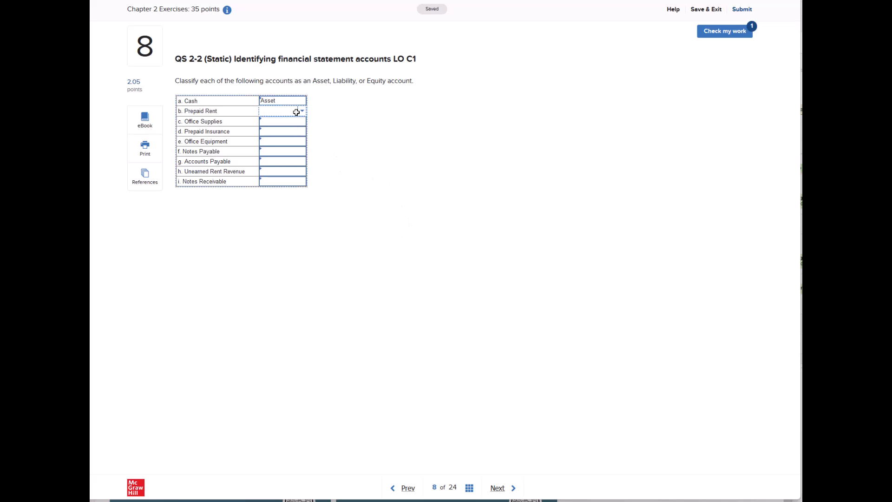
click(302, 114)
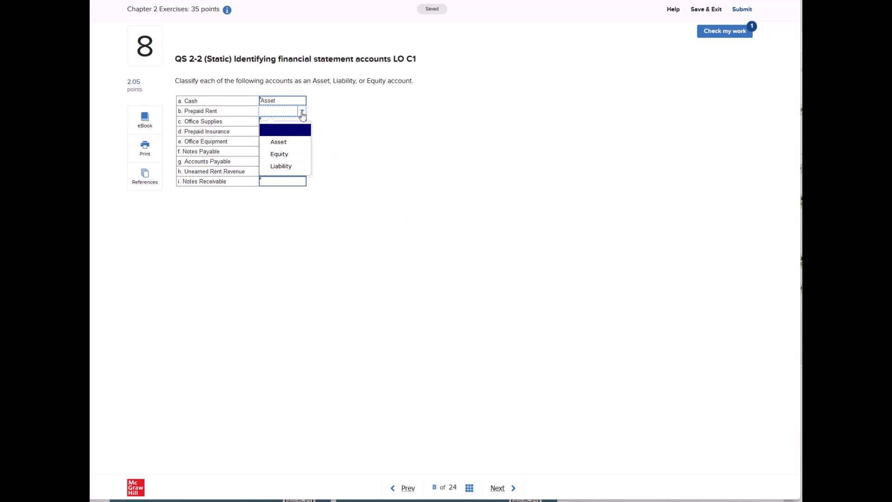
click(292, 142)
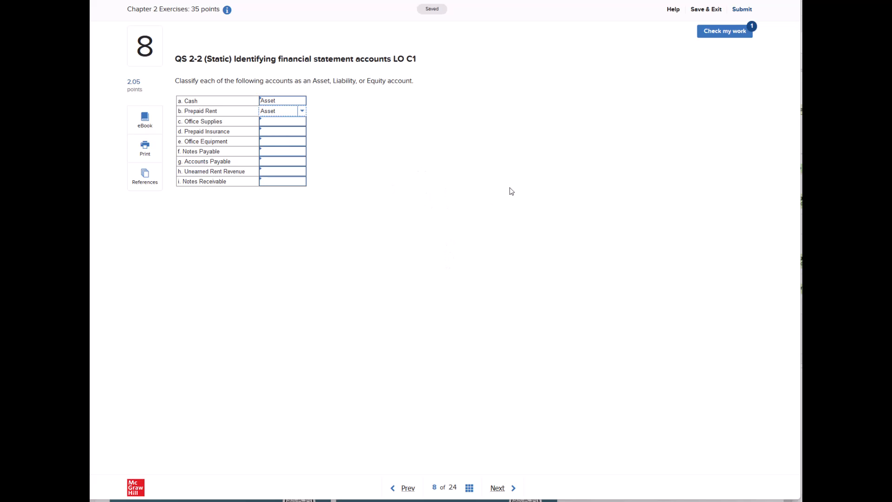
- View the eBook resources offered for question 8 and close them
click(145, 120)
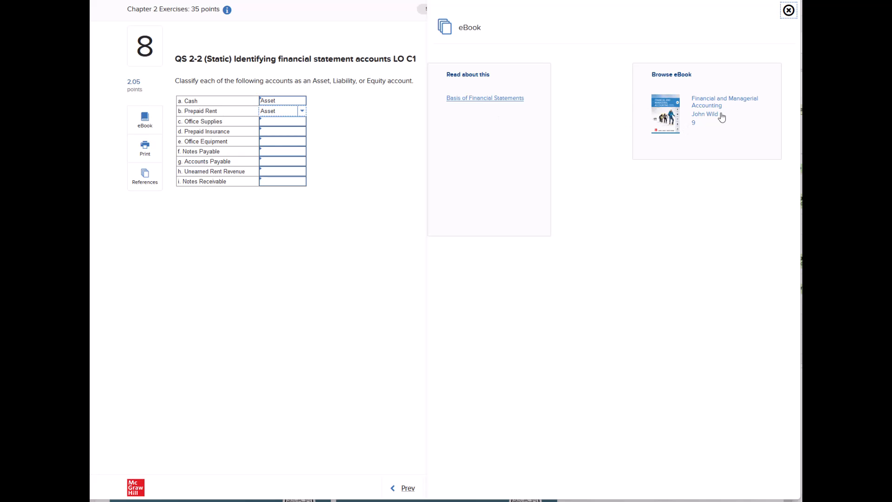
click(790, 12)
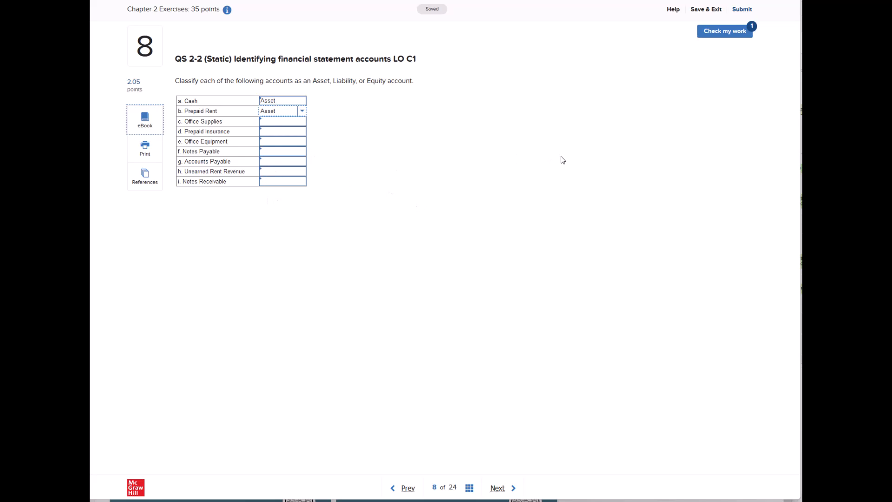
- Use Check my work on the question 8 answers, and return to the question
click(711, 36)
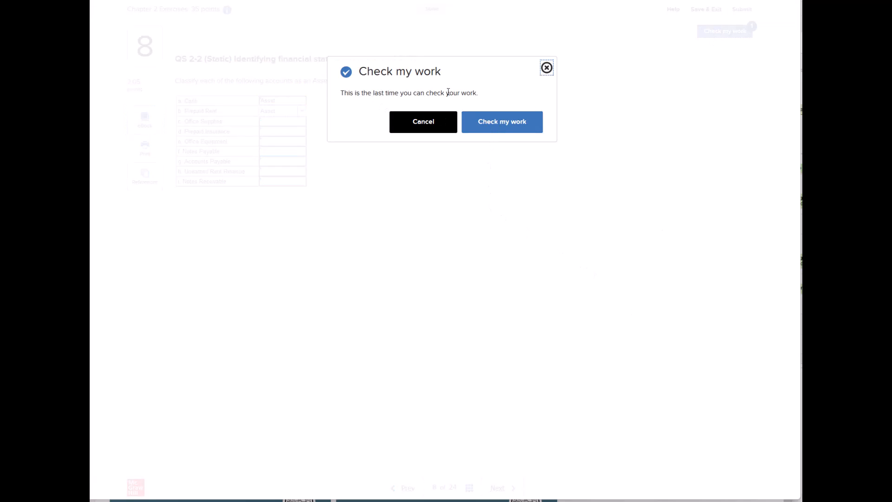
click(524, 126)
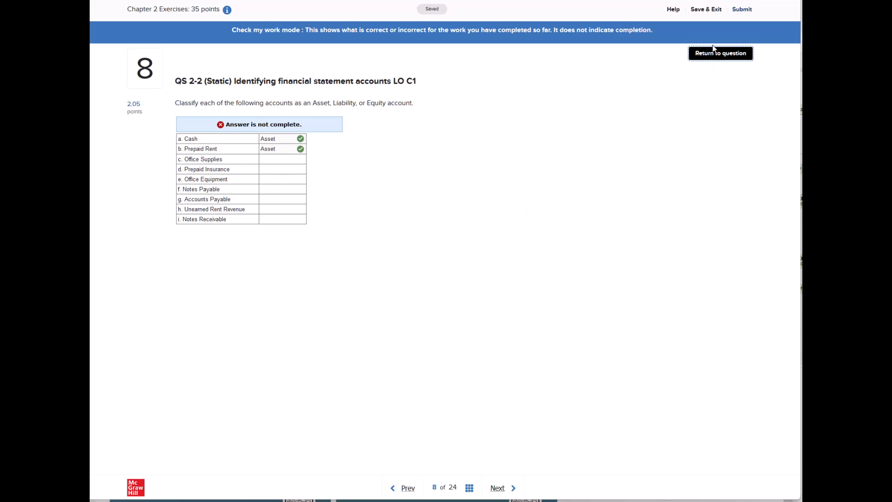
click(723, 55)
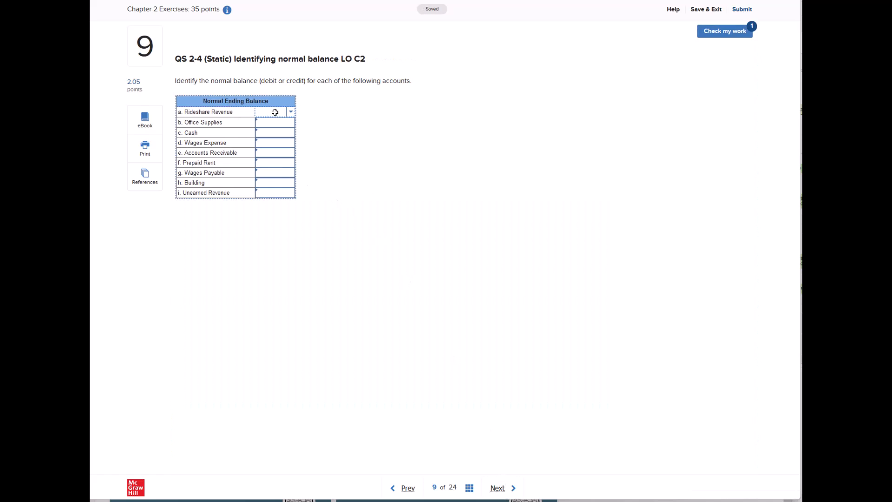
- View the normal balance choices for Rideshare Revenue in question 9, and continue to question 10 without answering
click(293, 114)
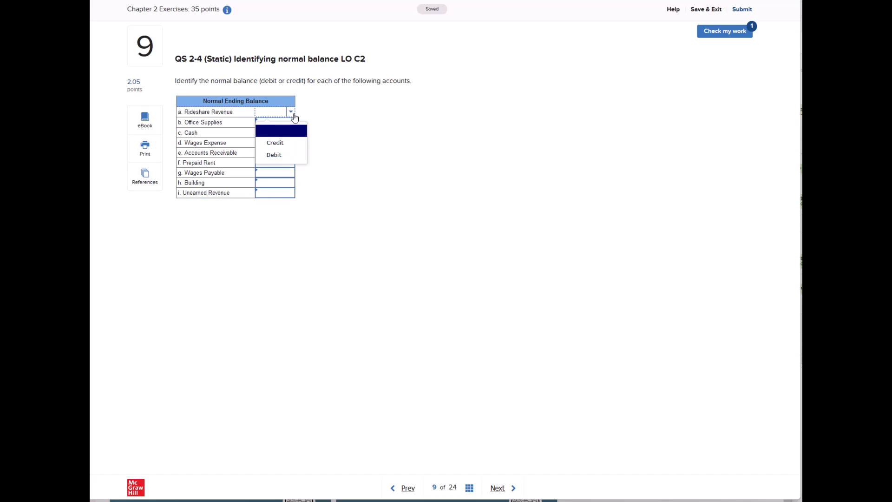
click(491, 257)
click(513, 488)
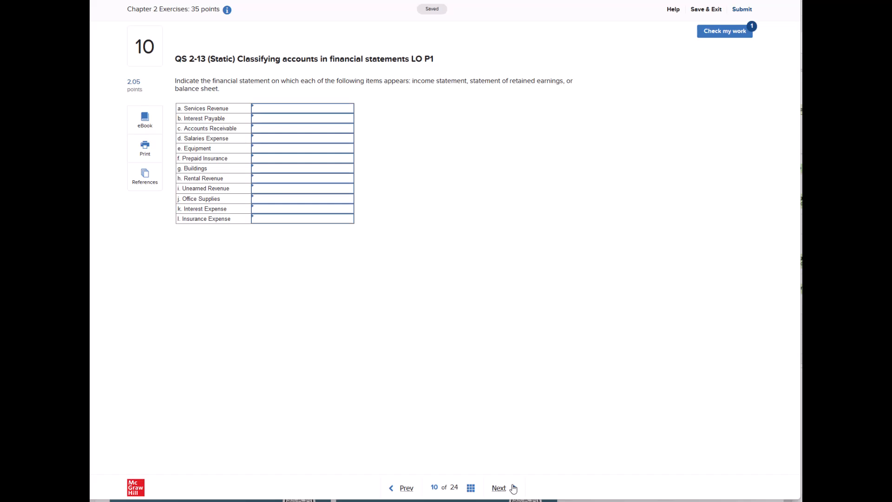
- Open the financial statement choices for Services Revenue in question 10, and continue to question 11 without answering
click(351, 109)
click(351, 110)
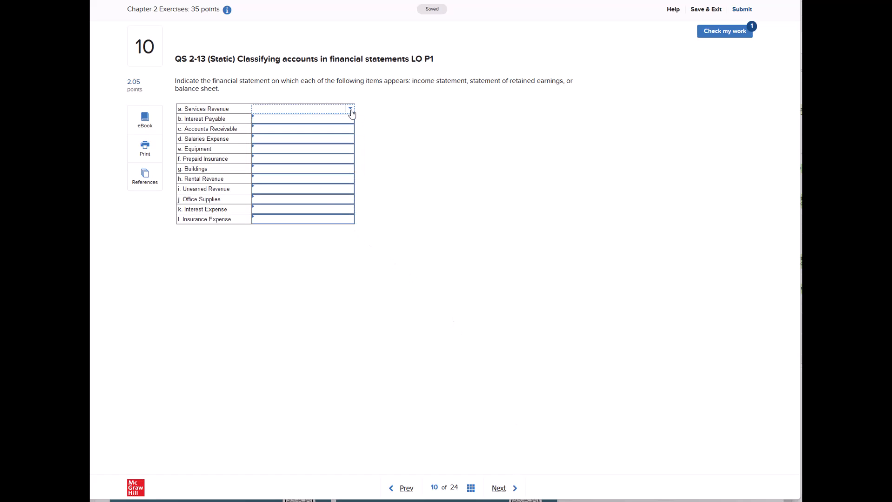
click(501, 489)
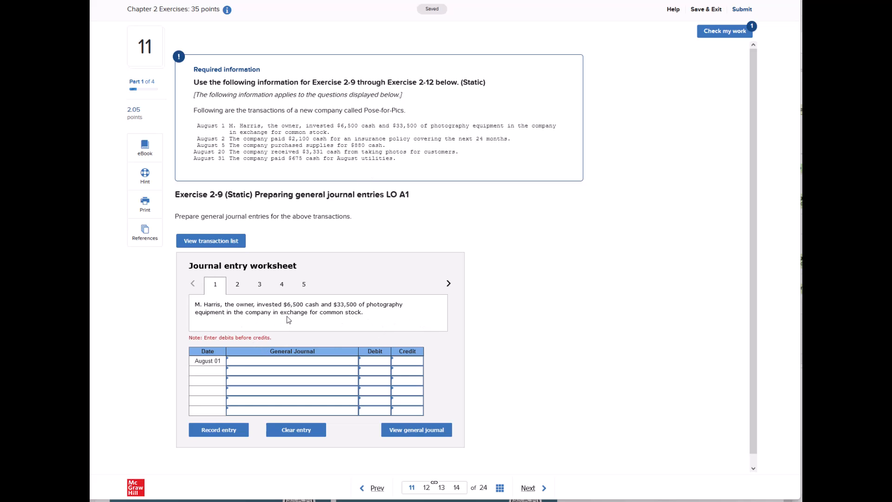
- Enter Cash with a debit of 6500 on the first line of the August 1 journal entry in question 11
scroll(582, 318, down, 1)
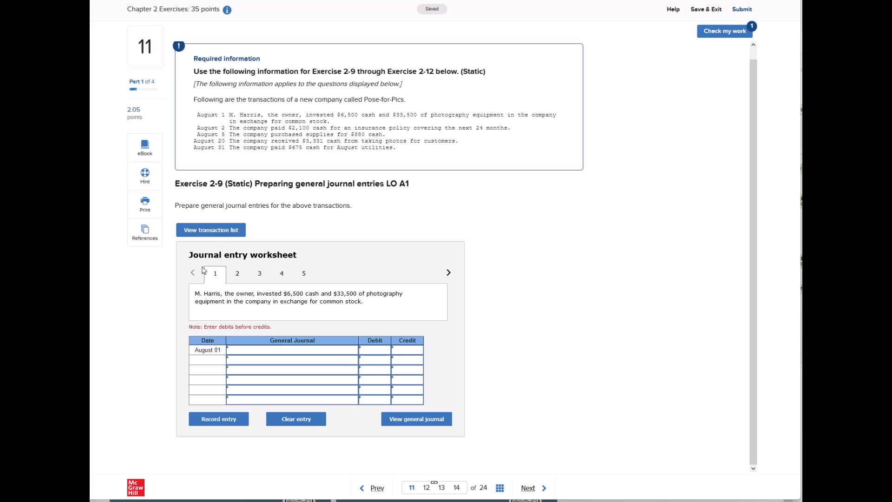
click(275, 352)
click(354, 350)
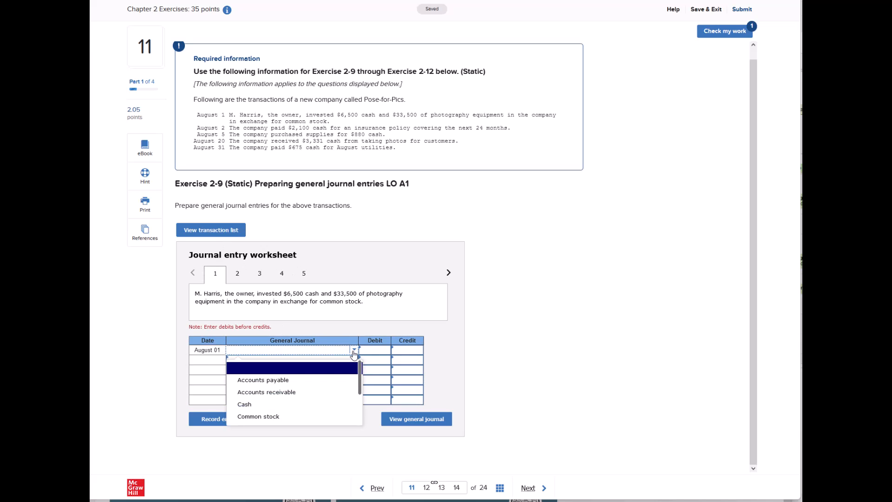
click(242, 405)
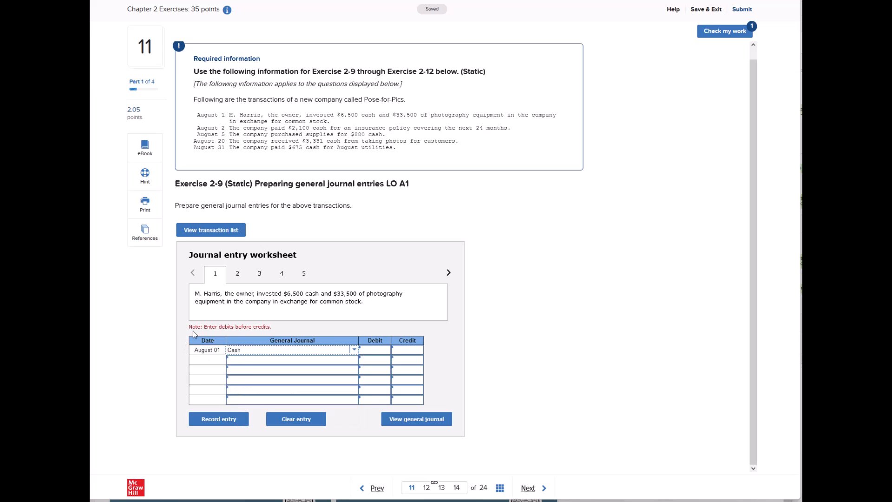
click(376, 350)
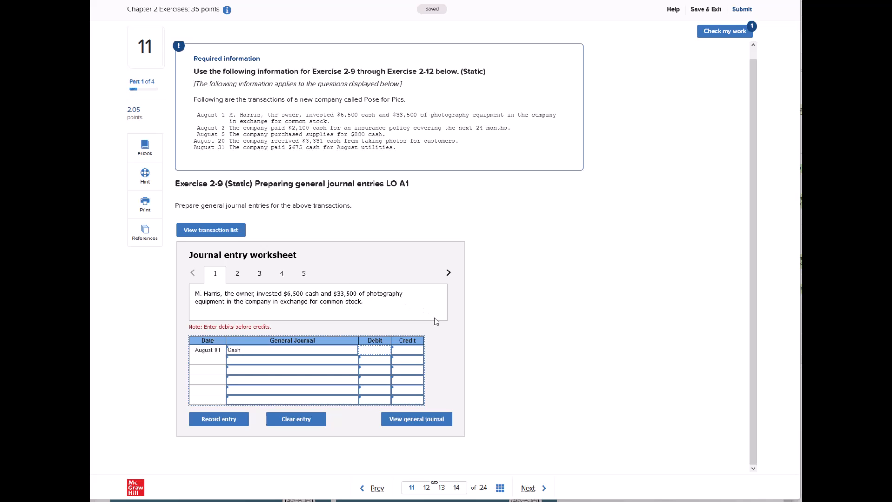
text(6500)
key(Tab)
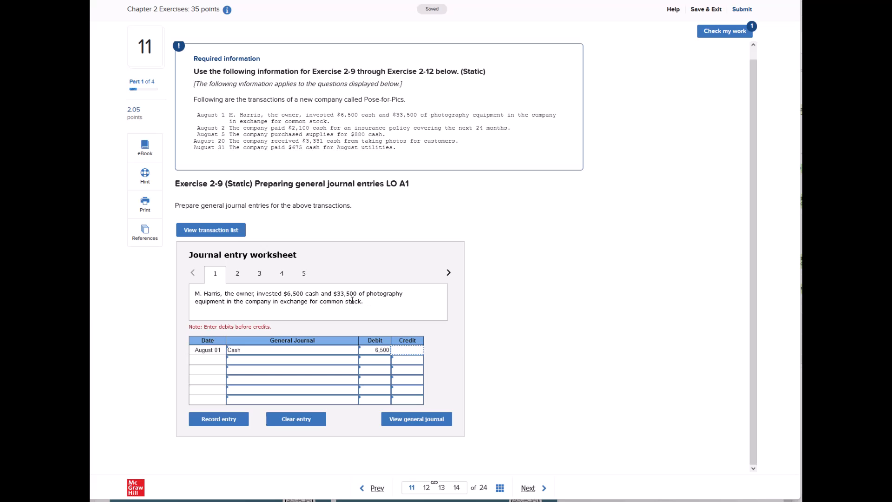
- Enter Equipment with a debit of 33500 on the second line of the August 1 journal entry
click(325, 360)
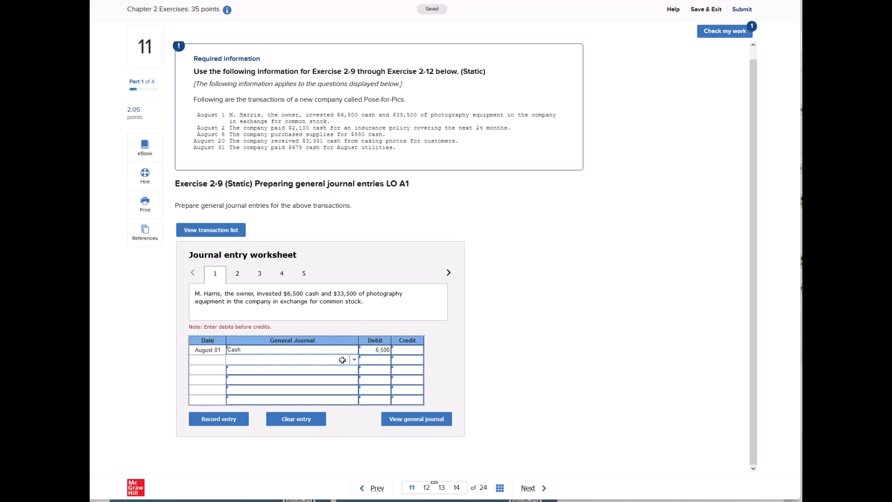
click(353, 363)
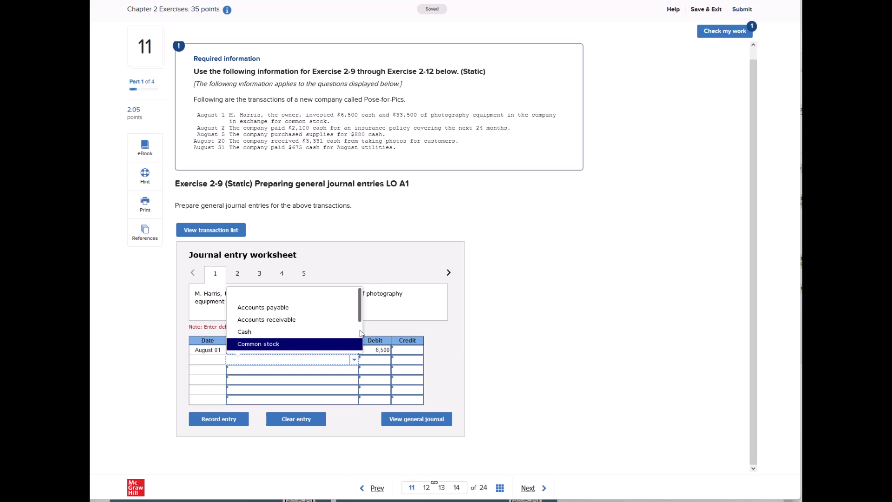
scroll(360, 318, down, 1)
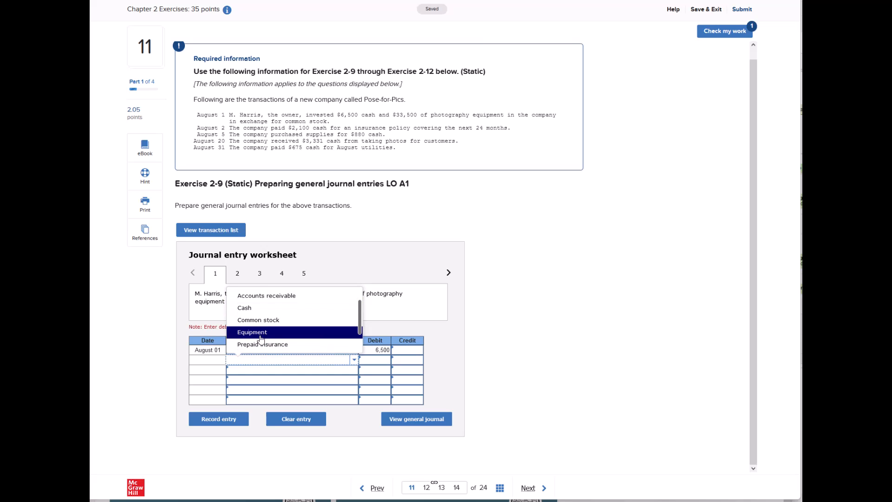
click(261, 332)
click(375, 358)
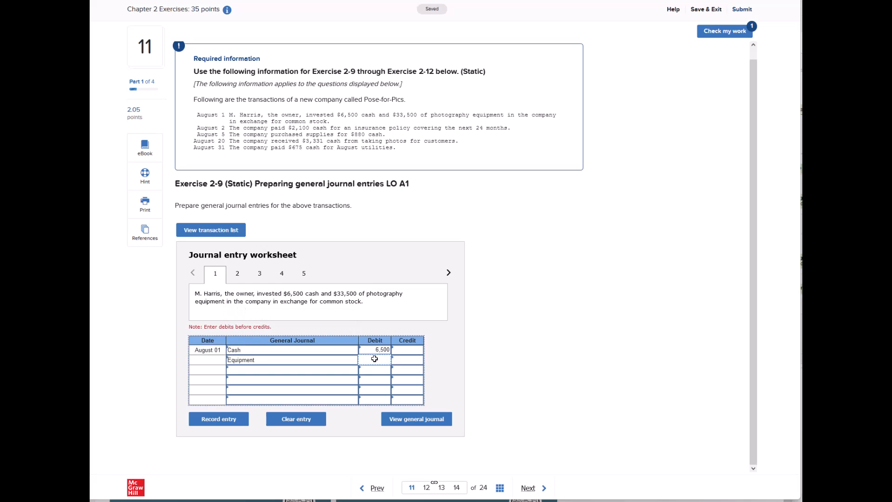
text(33500)
key(Tab)
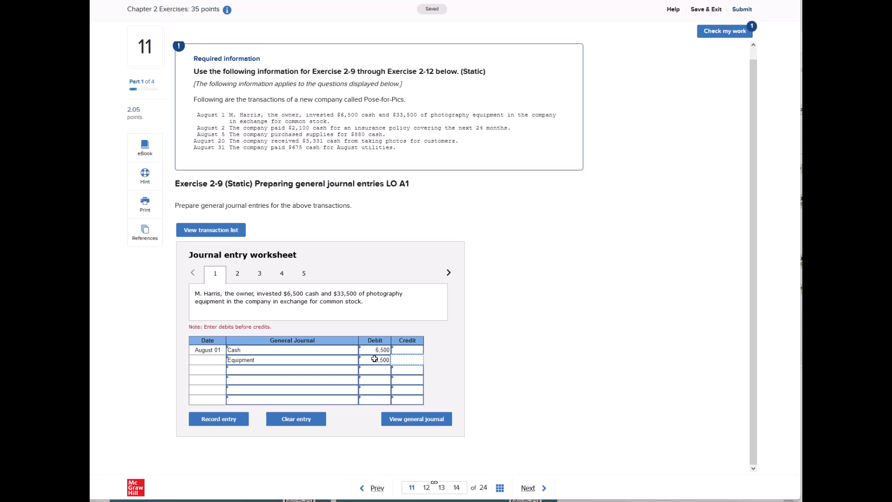
- Enter Common stock with a credit of 40000 on the third line and record the August 1 entry
click(346, 369)
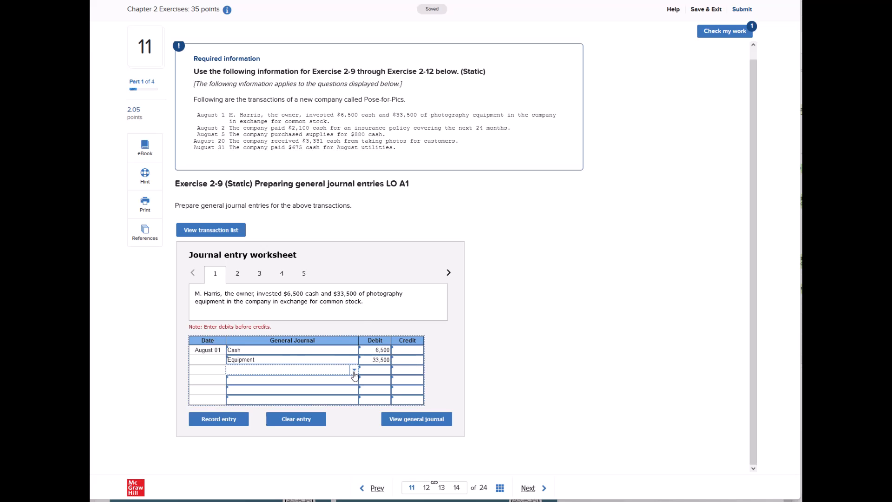
click(354, 372)
click(279, 330)
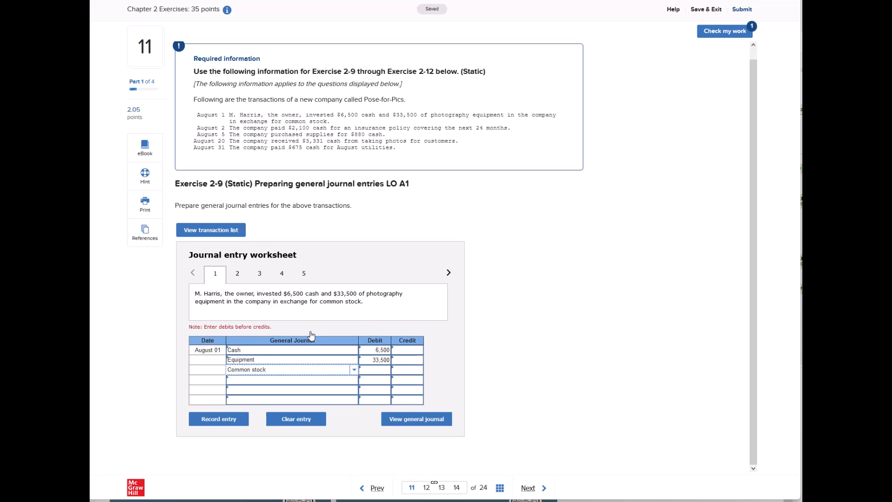
click(407, 371)
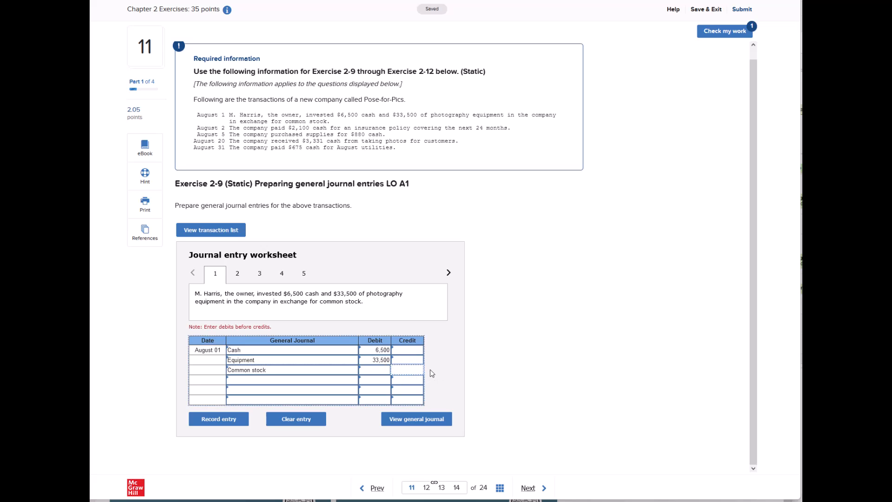
text(40000)
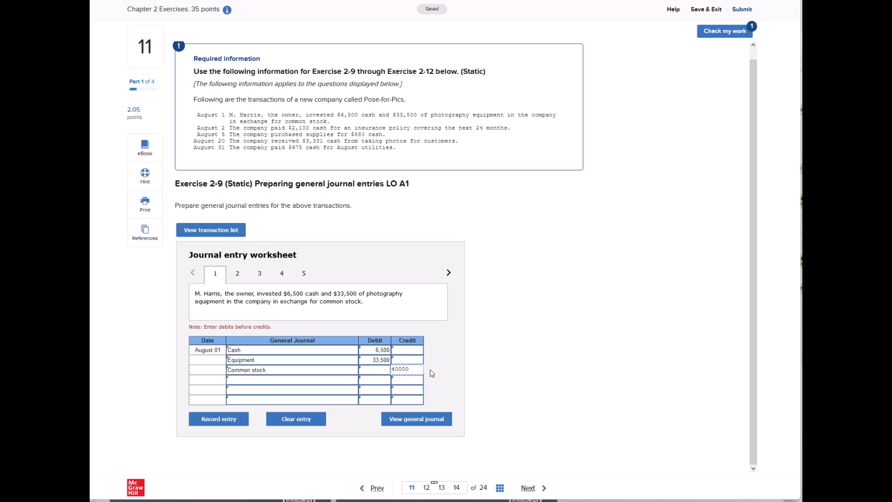
key(Tab)
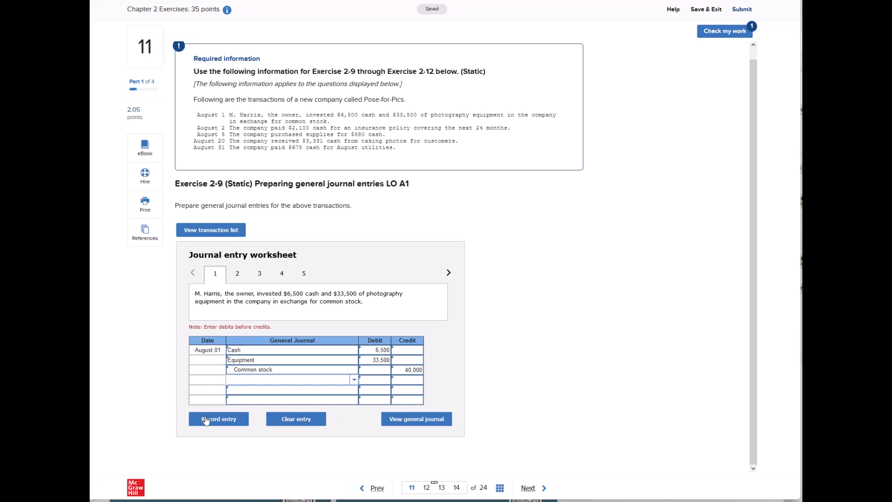
click(205, 420)
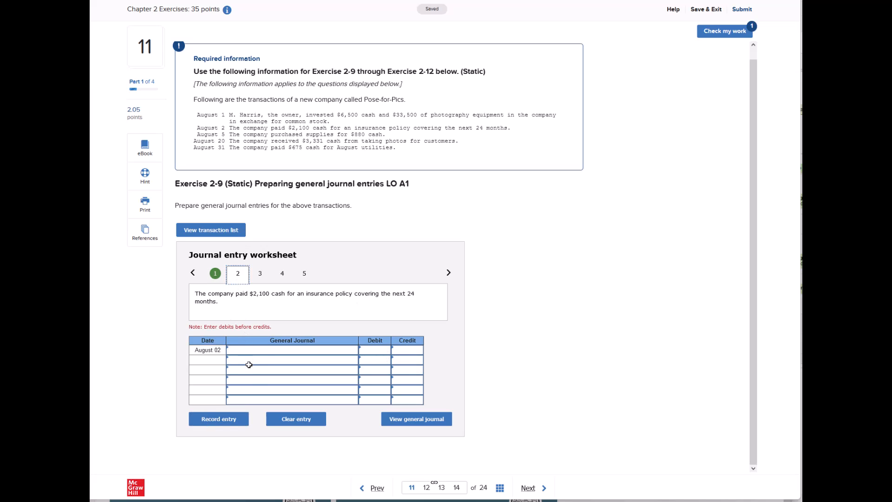
- View the general journal and the transaction list, and return to the journal entry worksheet at transaction 4
click(415, 425)
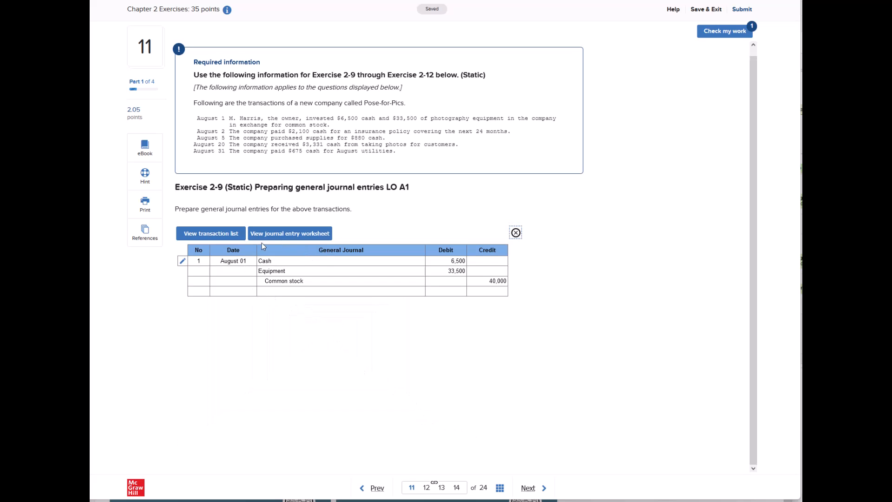
click(203, 238)
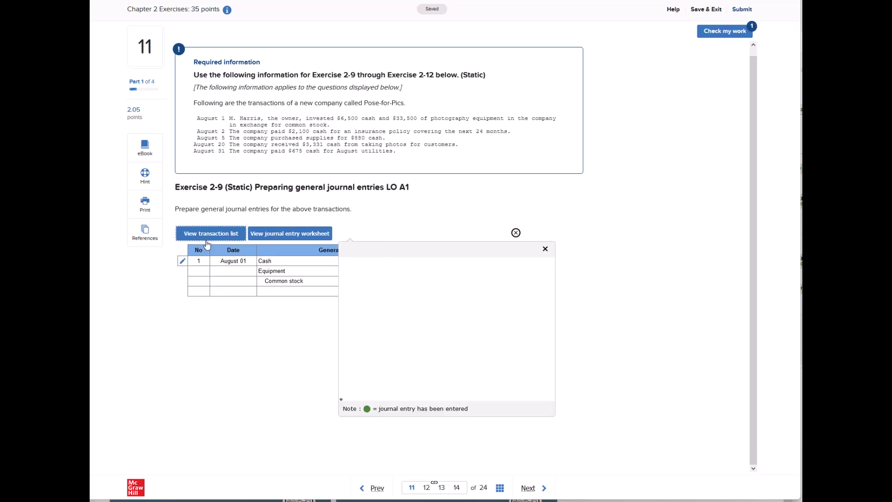
click(288, 235)
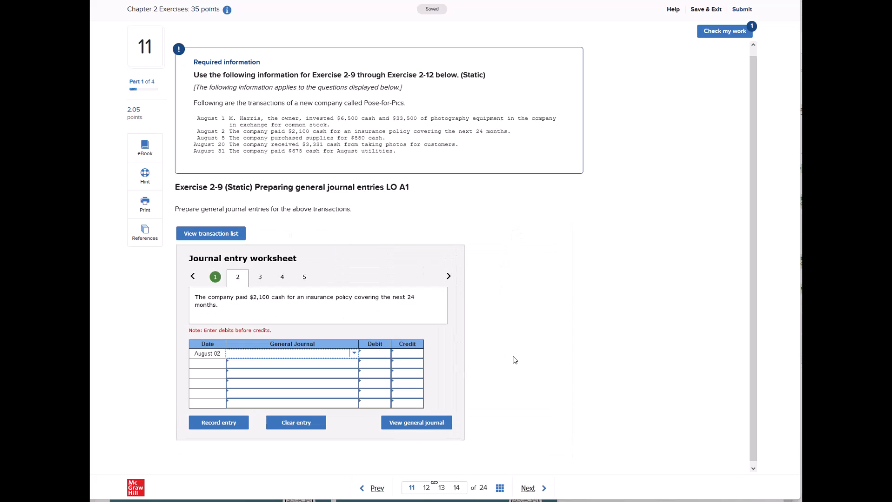
click(448, 277)
click(449, 276)
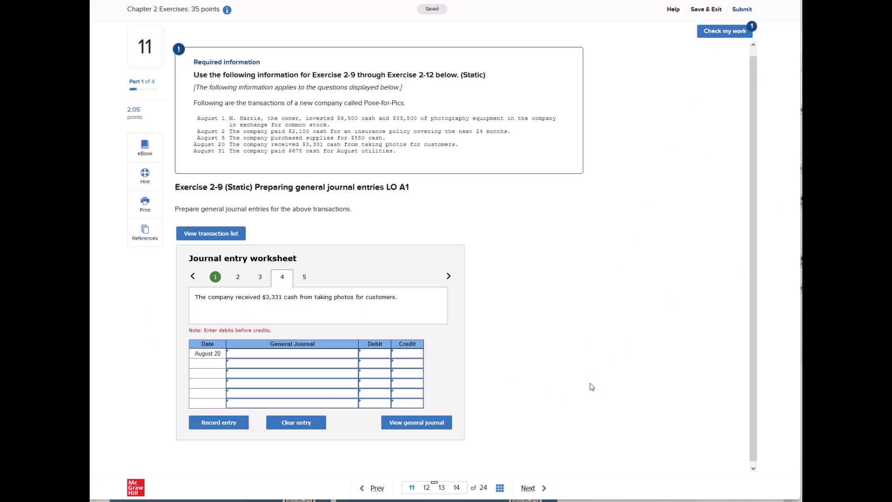
- Watch the hint video for question 11, close it and continue to question 12
click(146, 178)
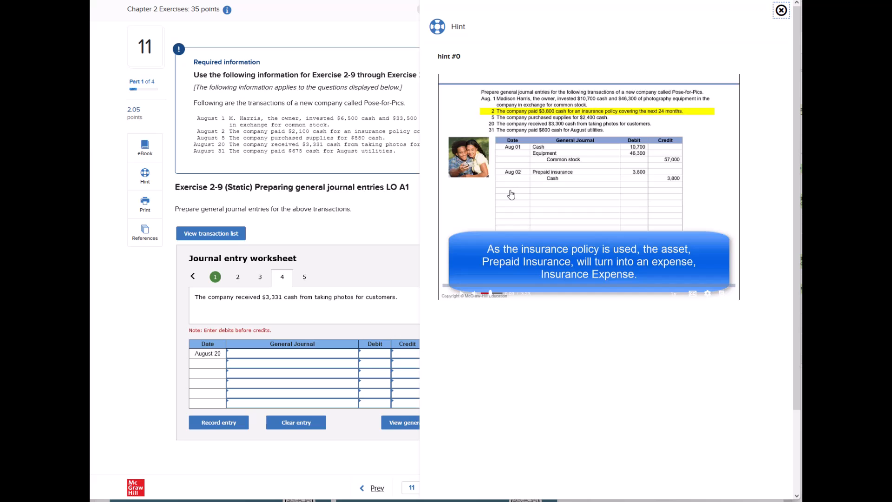
click(781, 11)
click(532, 492)
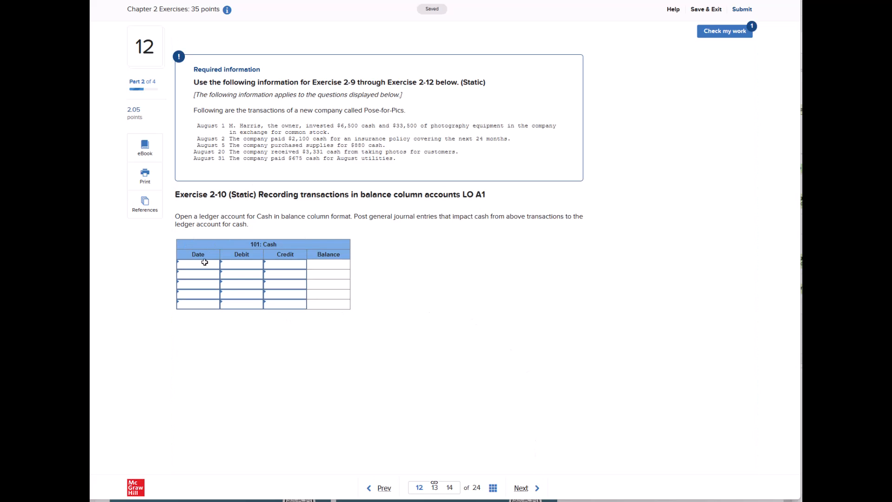
- View the date choices and the debit and credit cells of question 12's Cash ledger, and continue to question 13 without answering
click(205, 263)
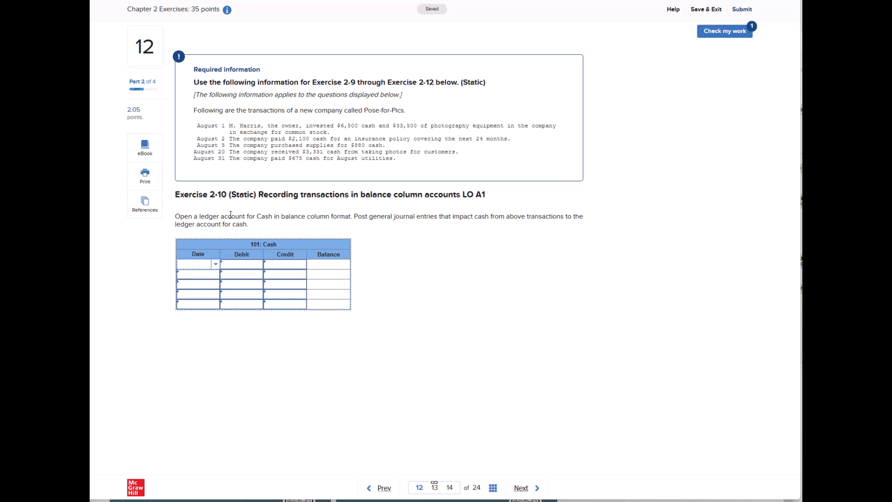
click(216, 265)
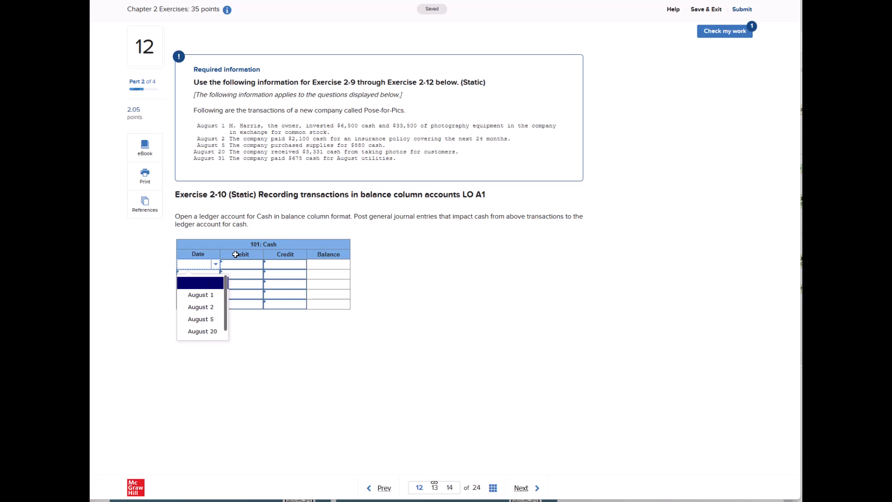
click(239, 264)
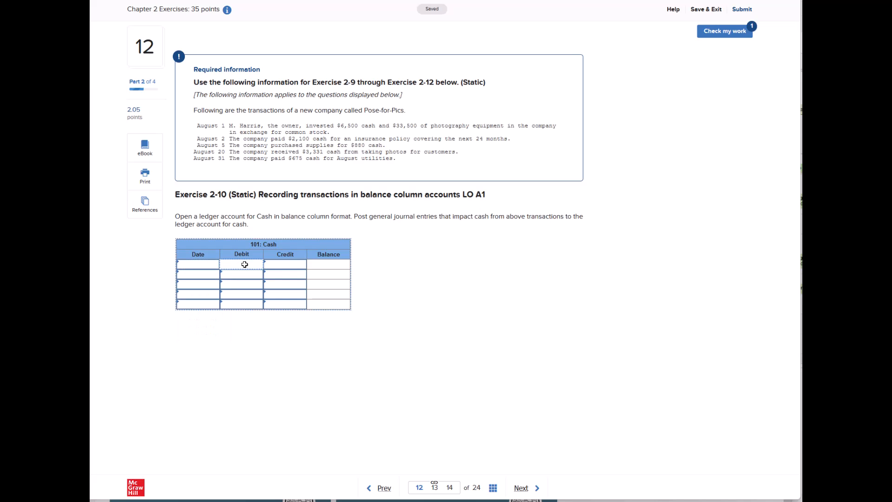
click(302, 265)
click(529, 488)
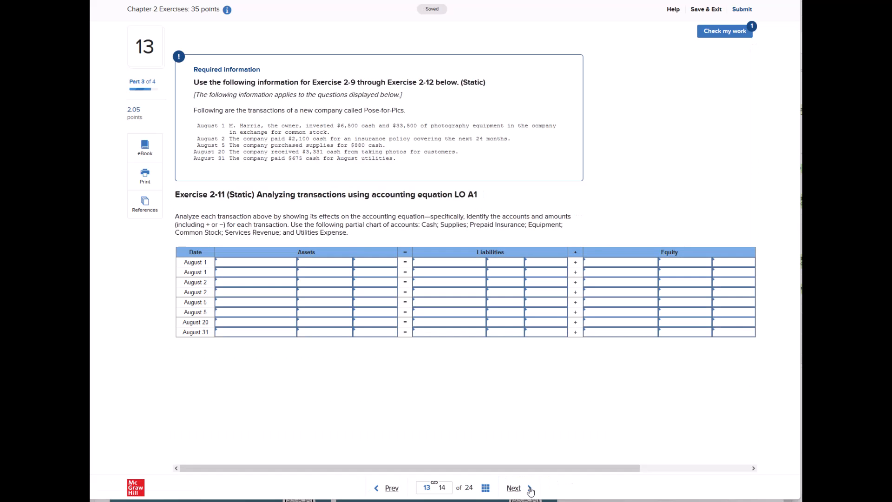
- Set the first August 1 asset effect in question 13 to Cash with (+) increase
click(255, 263)
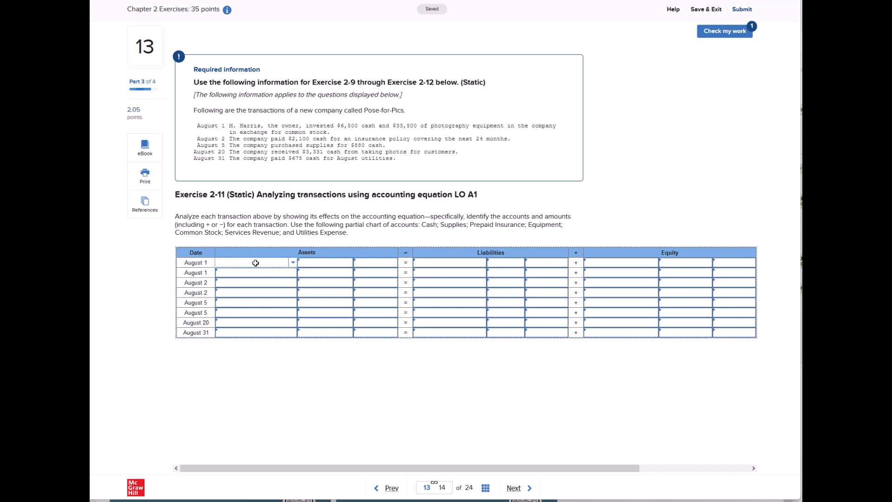
click(293, 263)
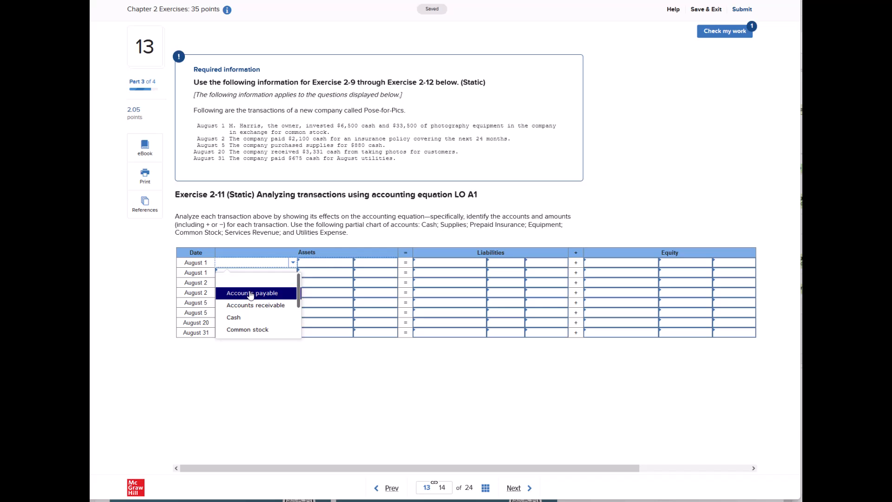
click(245, 318)
click(306, 264)
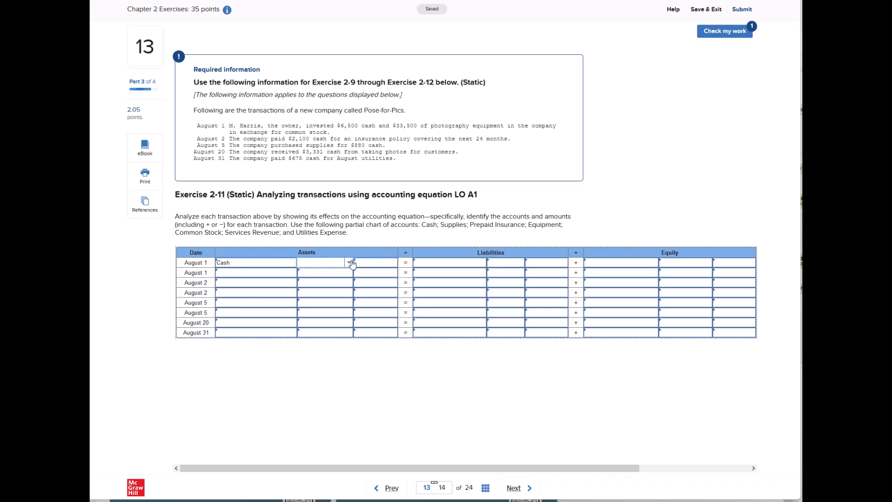
click(349, 266)
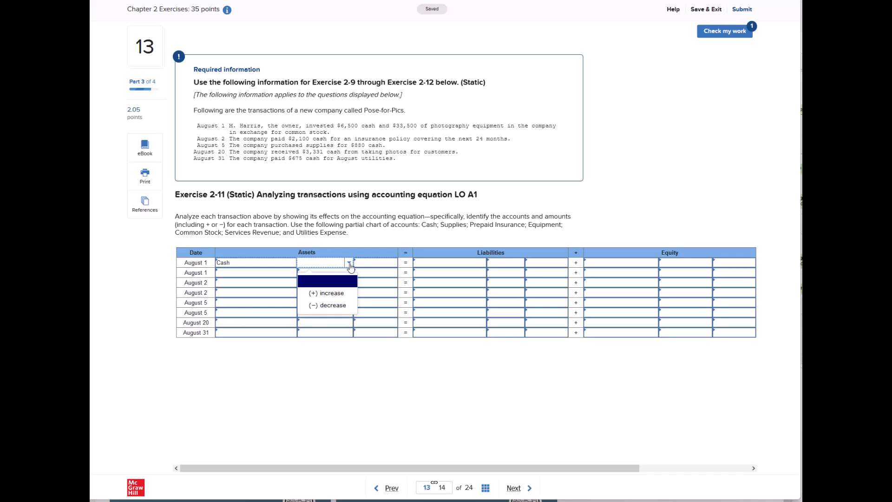
click(343, 294)
- Go to question 14 and set the first date in the Cash T-account to August 1
click(514, 487)
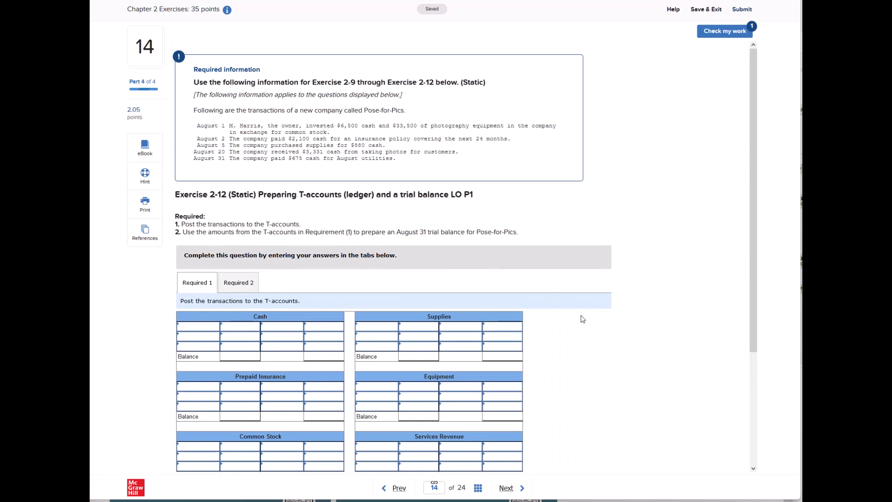
scroll(581, 315, down, 1)
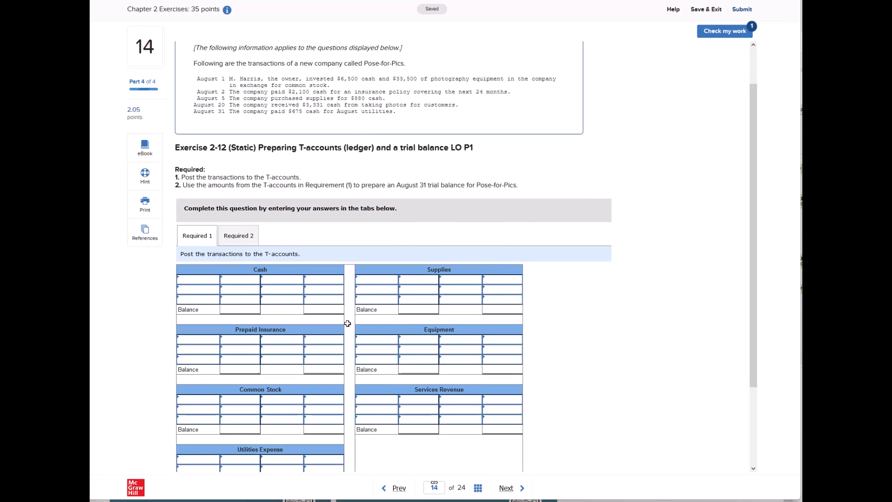
click(190, 280)
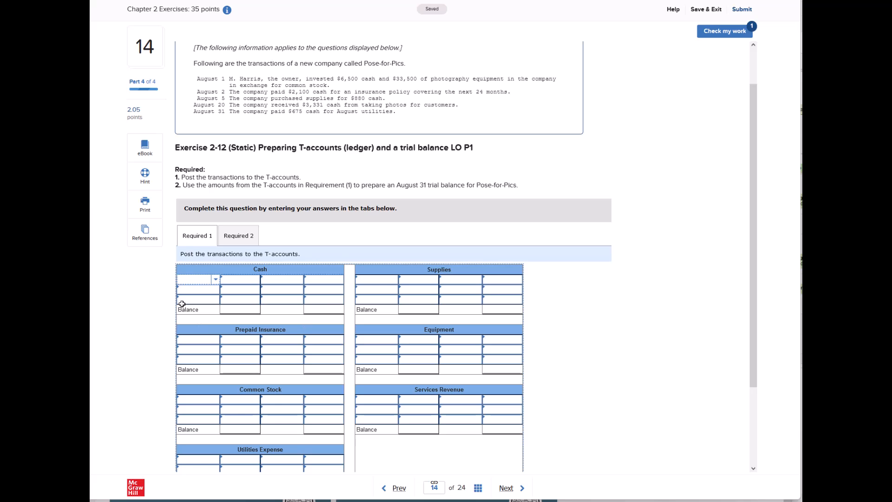
click(214, 281)
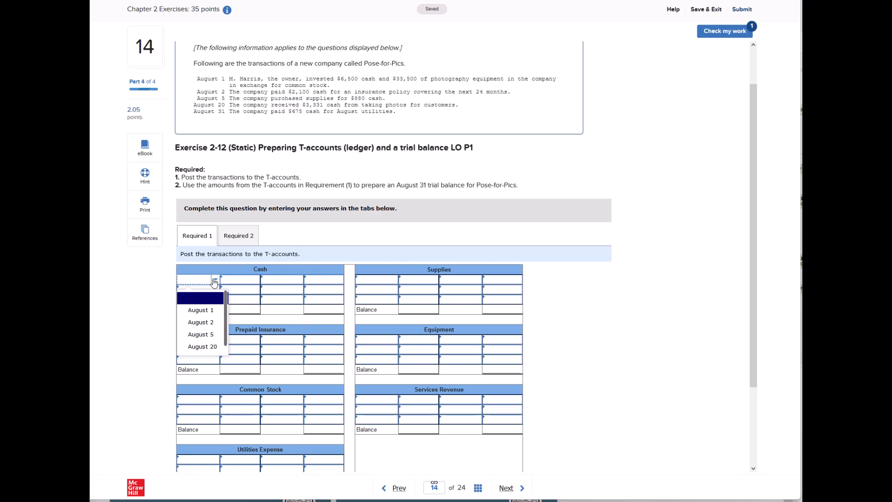
click(214, 311)
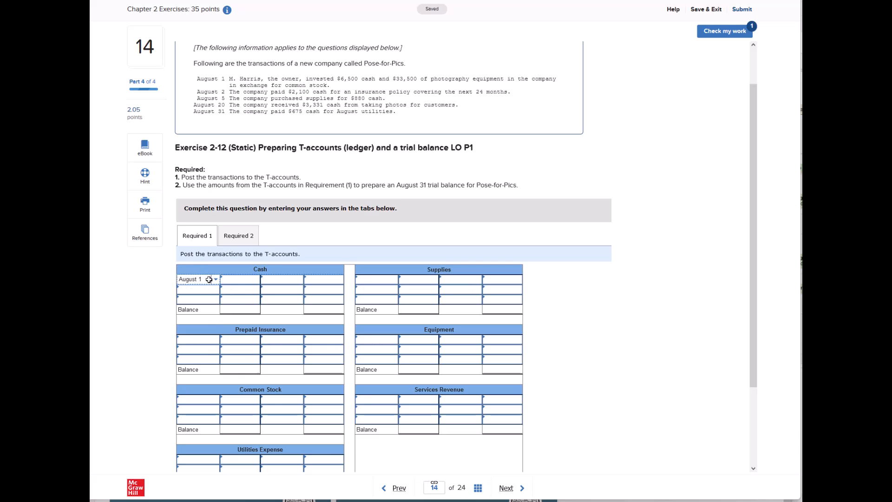
- Set the credit-side date in the second row of question 14's Cash T-account to August 2
click(288, 279)
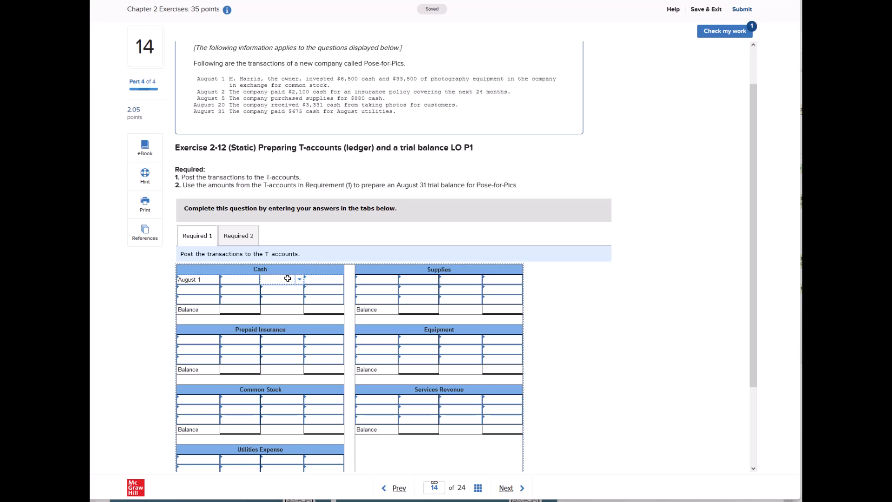
click(298, 280)
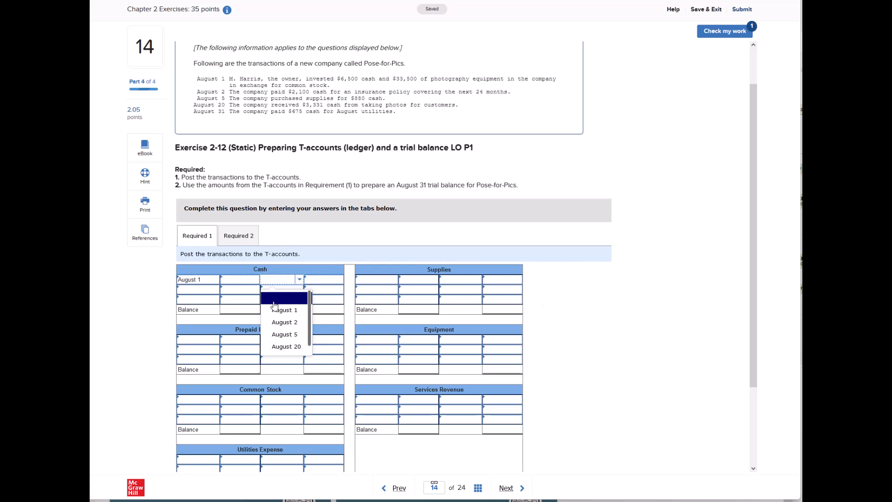
click(181, 291)
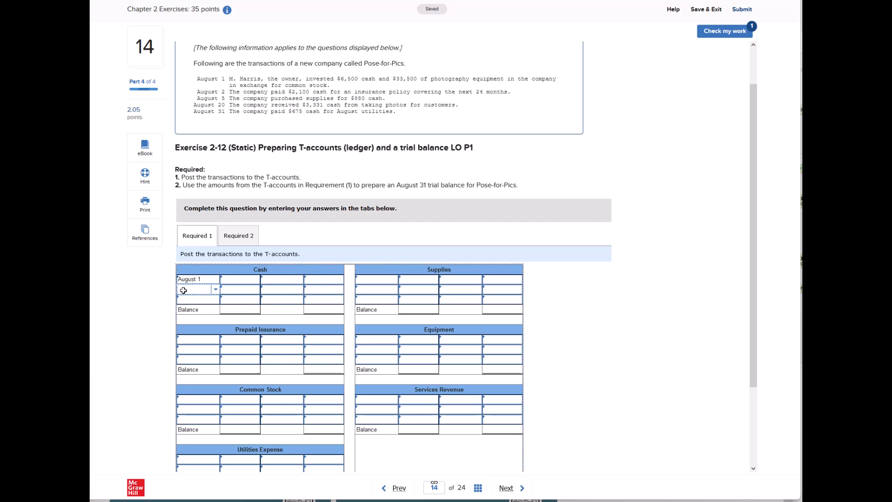
click(266, 288)
click(299, 290)
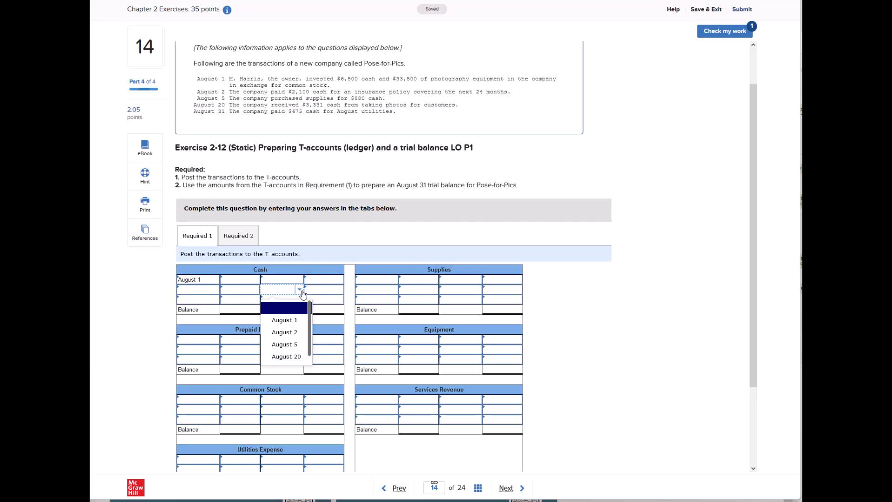
click(288, 333)
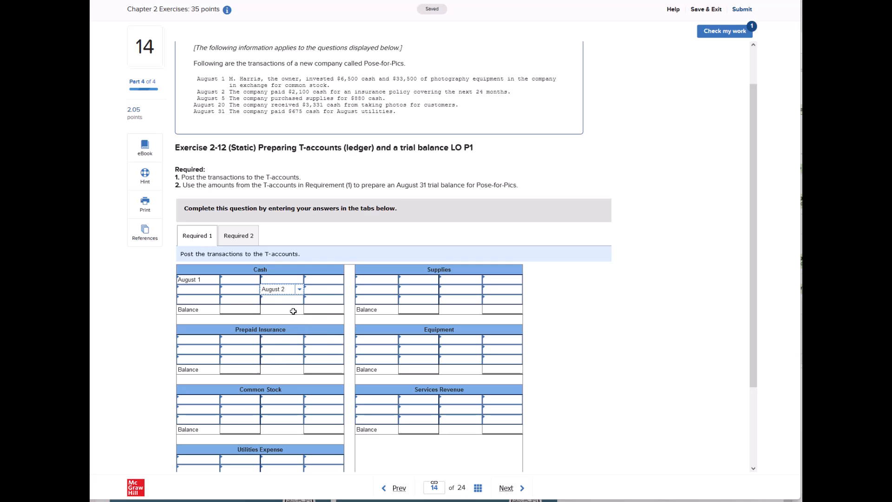
click(236, 280)
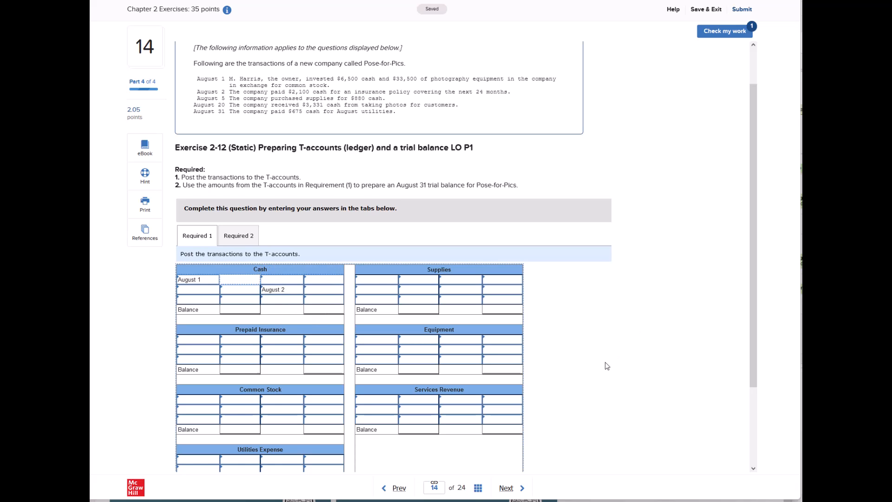
- View question 14's Required 2 trial balance for Pose-for-Pics, and continue to question 15
scroll(607, 367, down, 1)
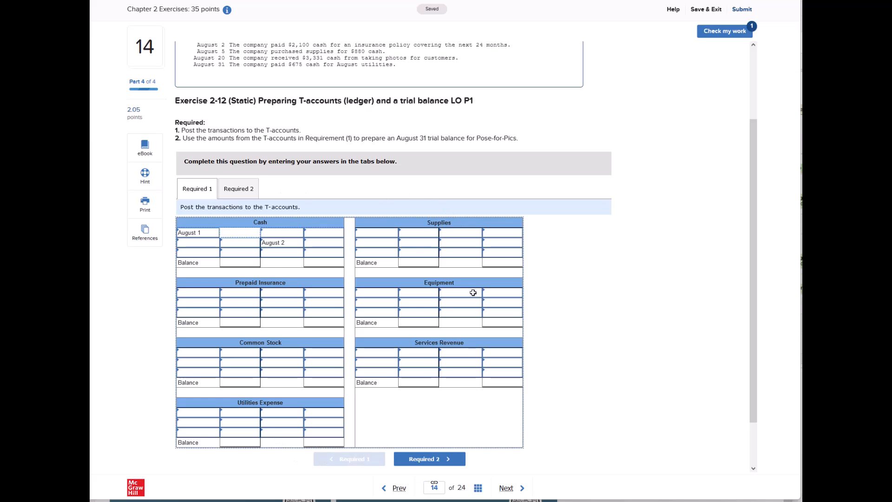
click(437, 459)
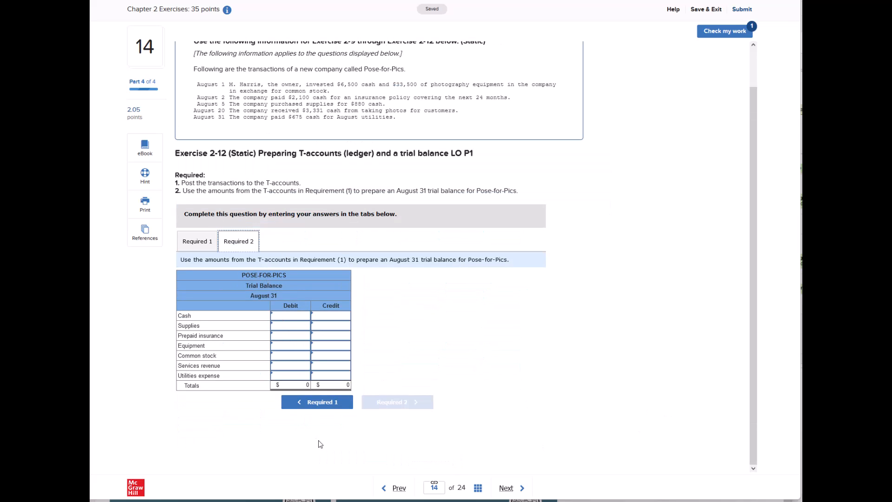
click(505, 488)
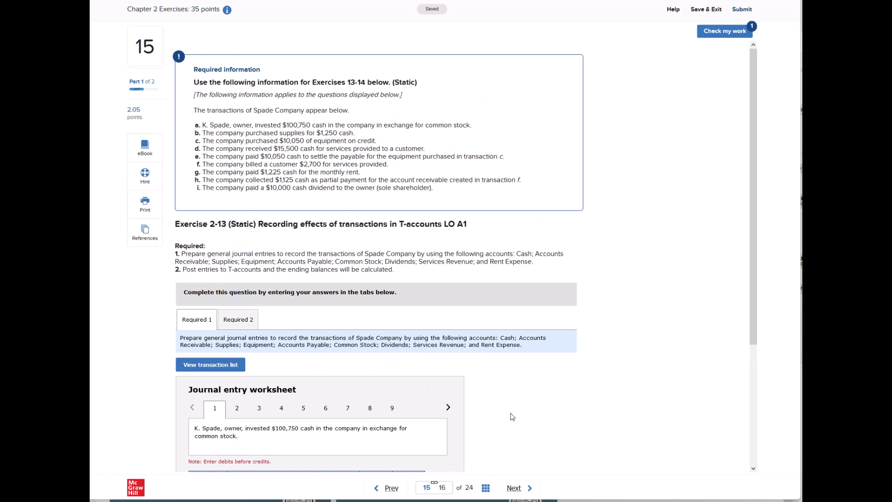
- View the account choices and the debit and credit cells for transaction a in question 15's journal entry worksheet, and continue to question 16
scroll(541, 416, down, 2)
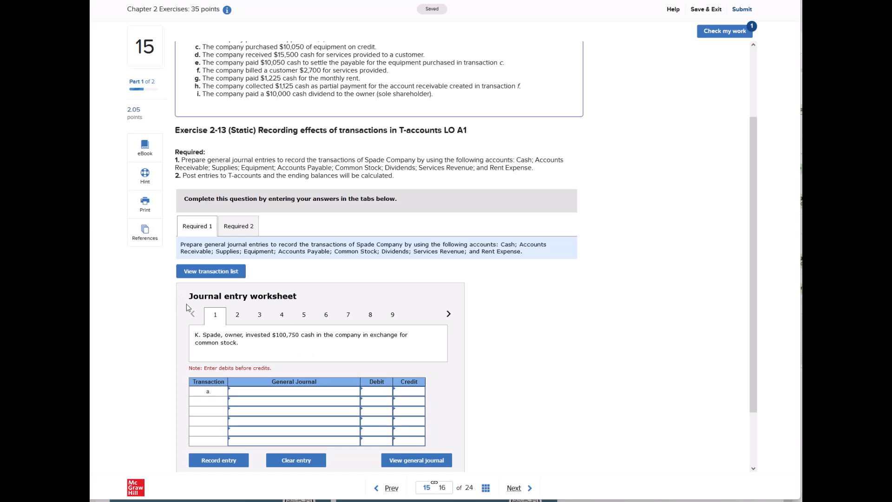
click(231, 391)
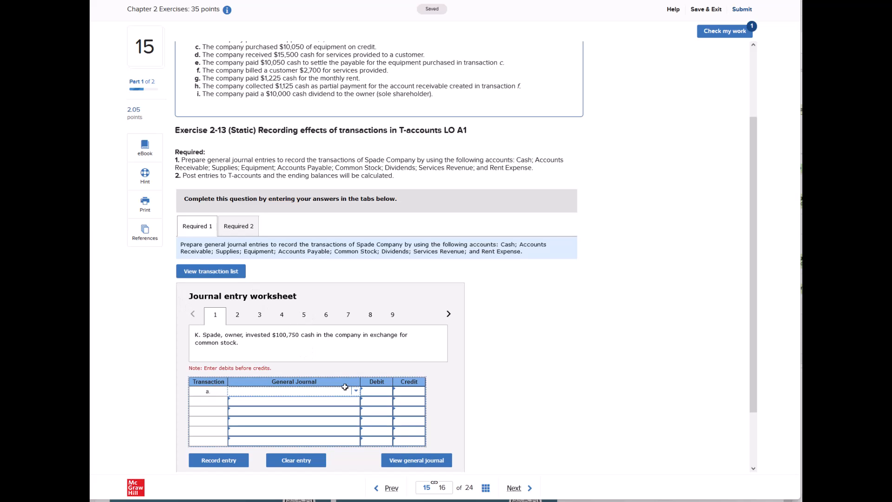
click(355, 393)
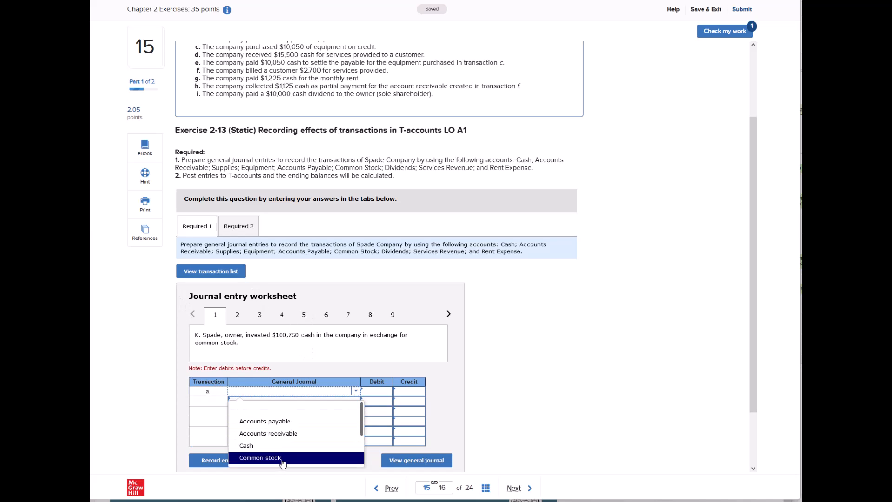
click(298, 391)
click(380, 391)
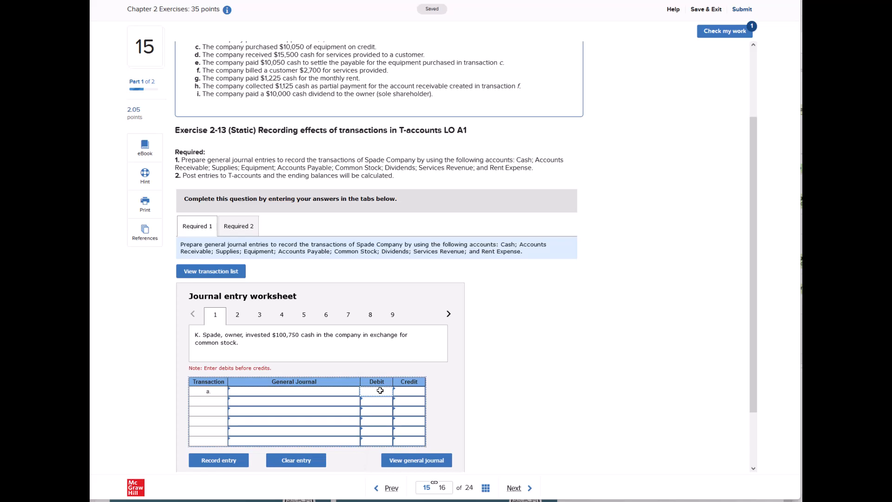
click(421, 393)
scroll(594, 421, down, 2)
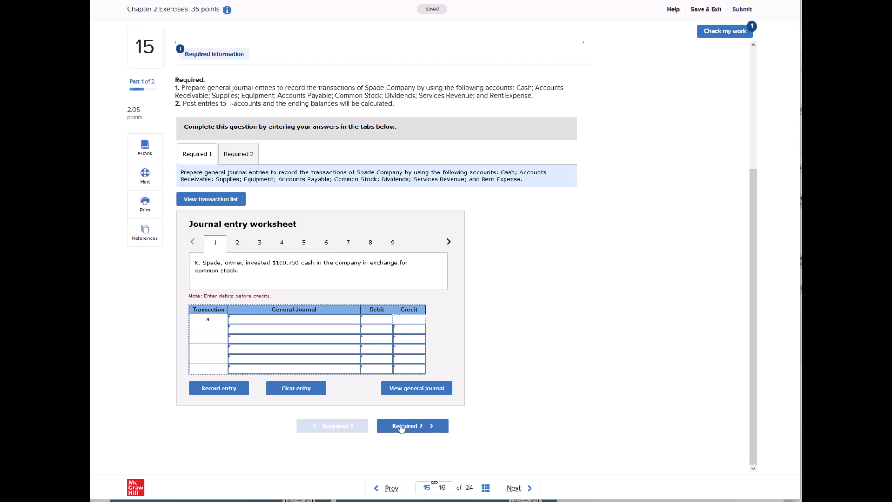
click(513, 490)
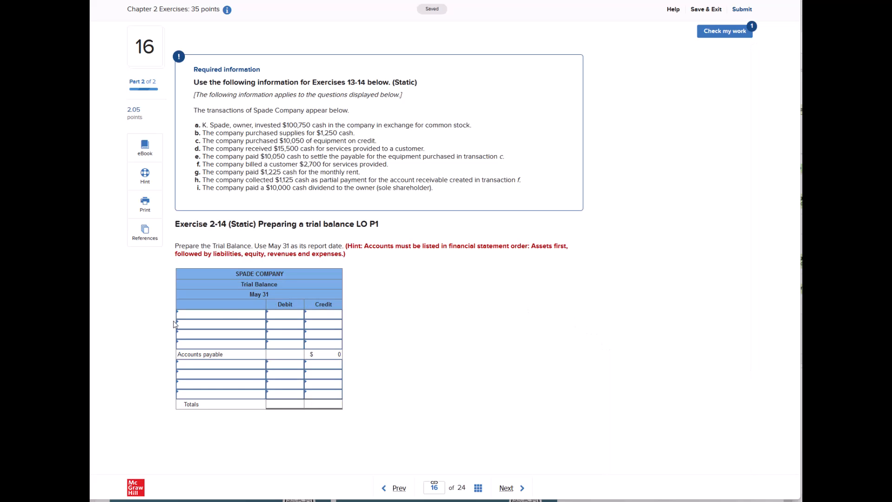
- View the account choices and the debit and credit cells in question 16's Spade Company trial balance, and continue to question 17
click(260, 318)
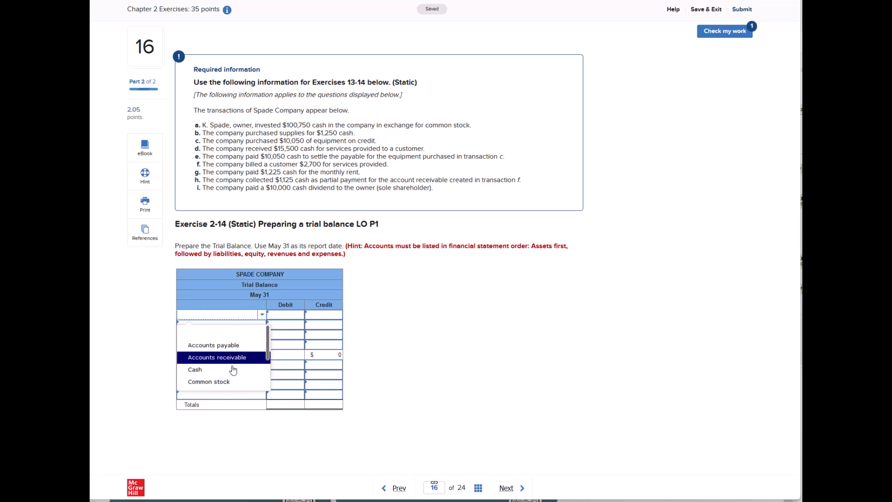
click(284, 306)
click(322, 314)
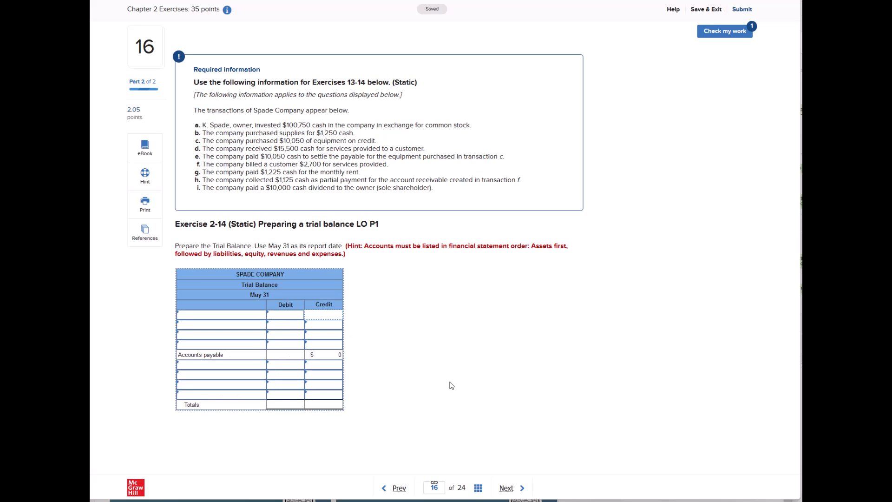
click(521, 495)
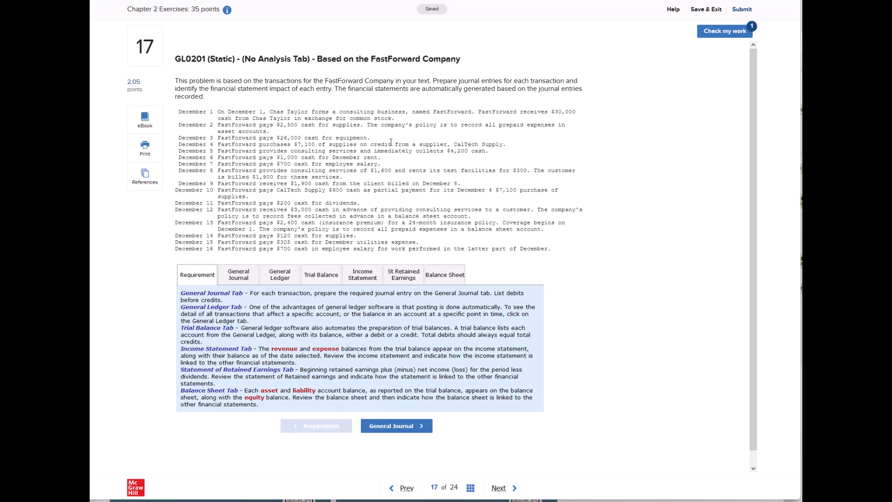
- Look through the December 1 to December 3 transactions in question 17's general journal worksheet, ending on the first one
click(245, 278)
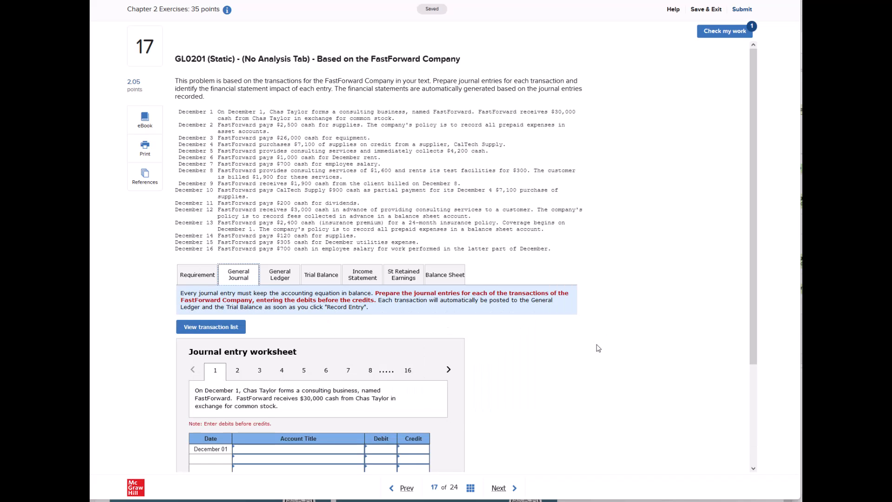
scroll(315, 315, down, 3)
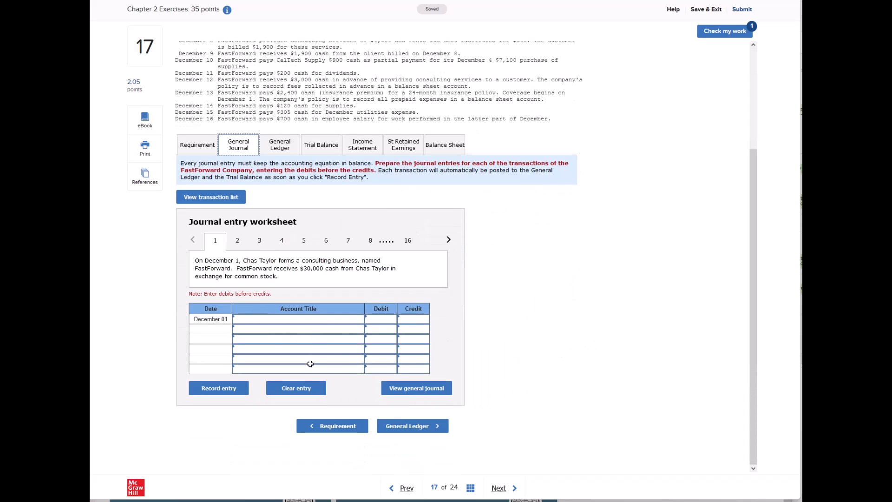
click(237, 240)
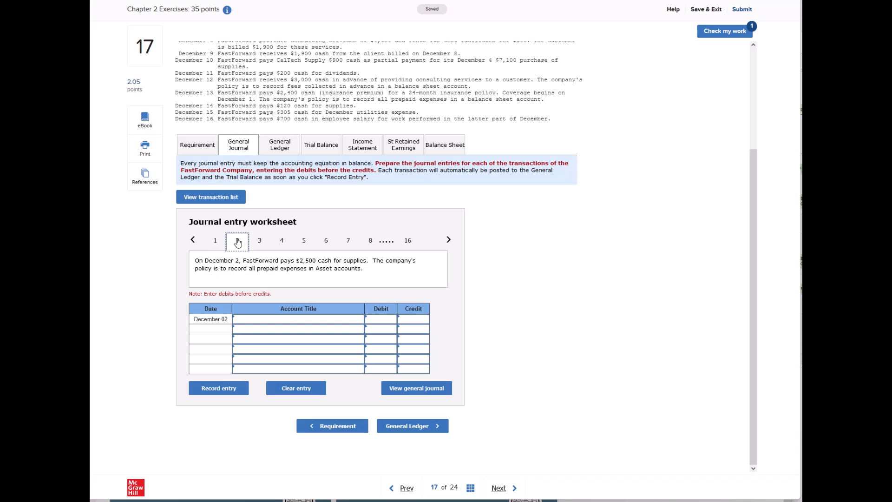
click(258, 240)
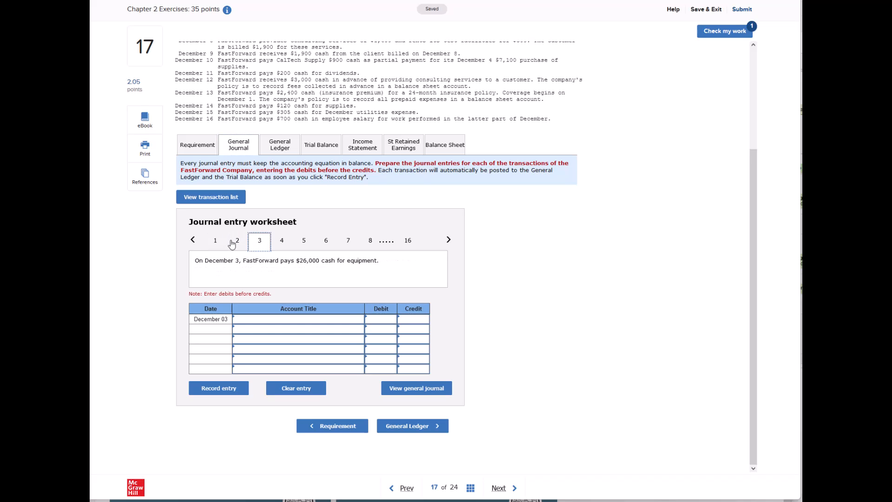
click(215, 240)
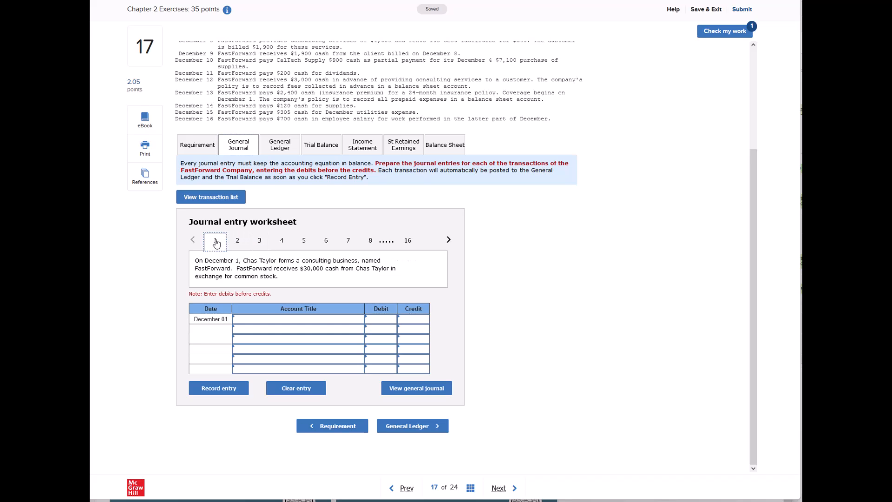
- View question 17's general ledger, and return to the general journal to review its instructions and first journal entry
click(278, 148)
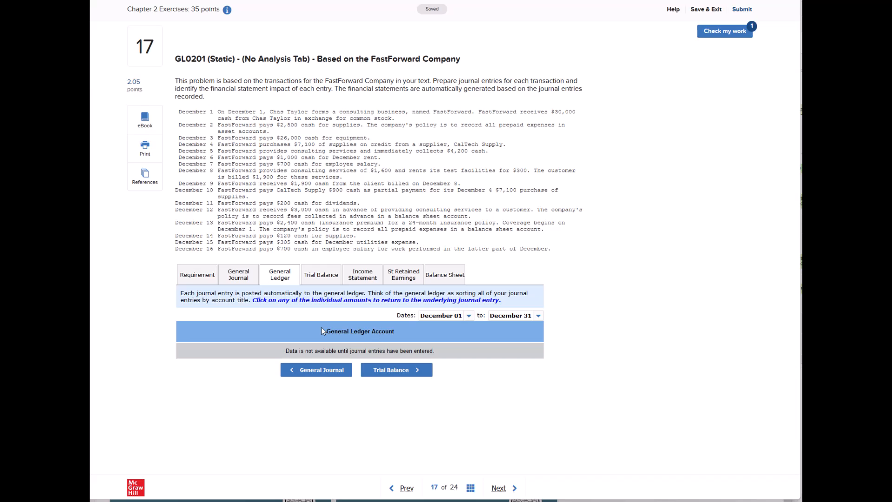
click(233, 277)
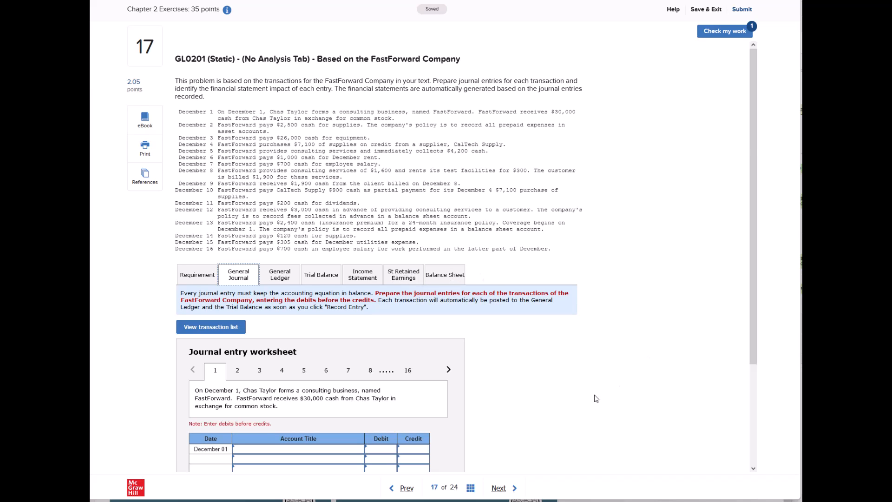
scroll(598, 397, down, 3)
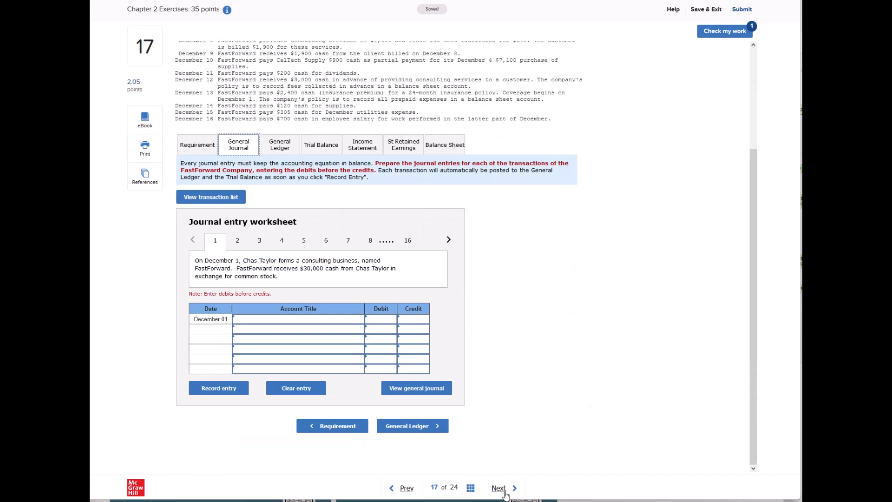
scroll(559, 353, up, 3)
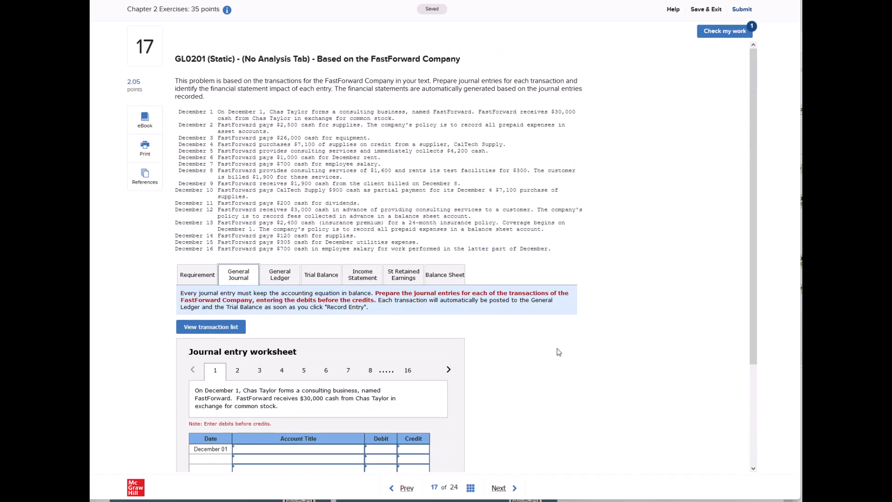
scroll(559, 352, down, 2)
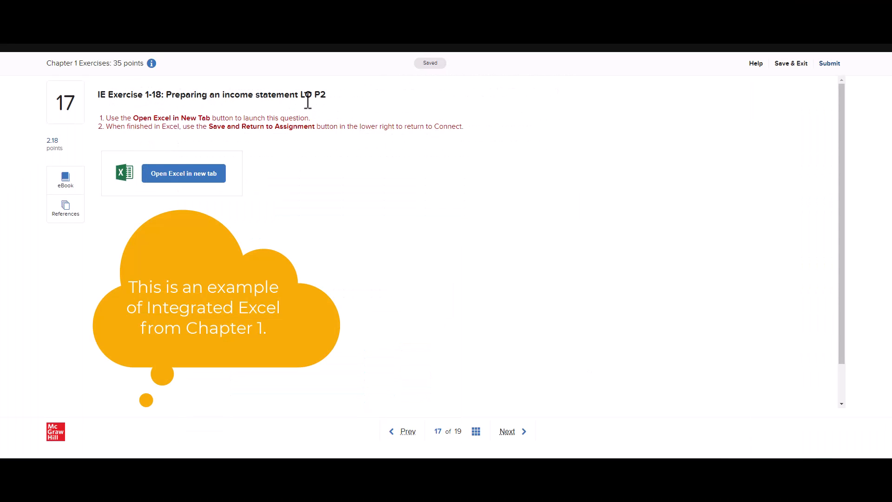
- Open the Excel worksheet for Exercise 1-18 in a new tab and dismiss the answer grading policy notice
click(175, 176)
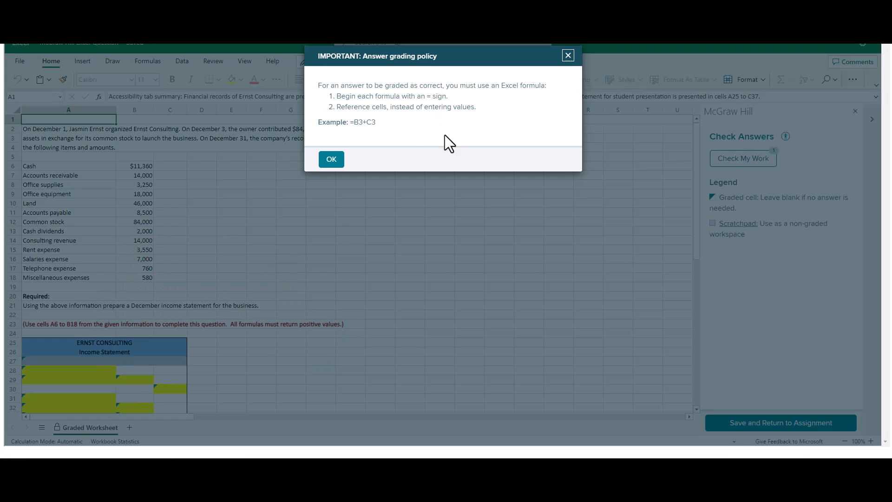
click(331, 159)
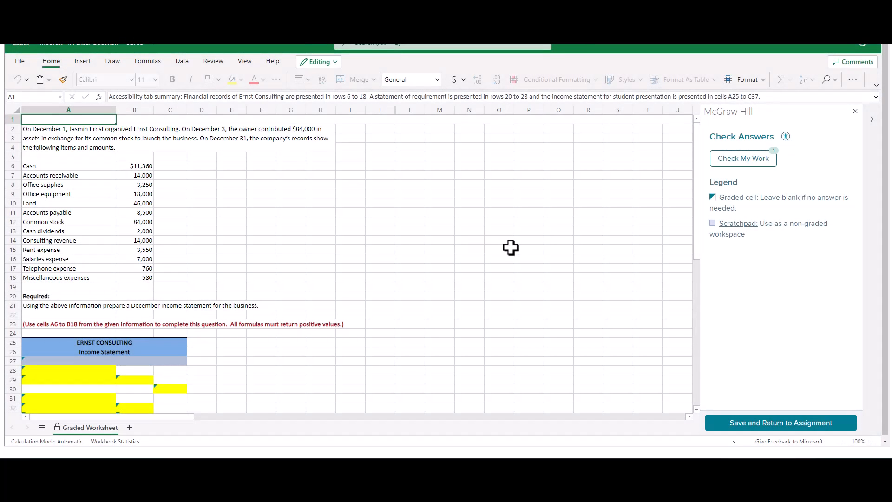
- Examine the given amounts, the requirement and the graded income statement cells for Ernst Consulting, including cell A29
scroll(511, 248, down, 2)
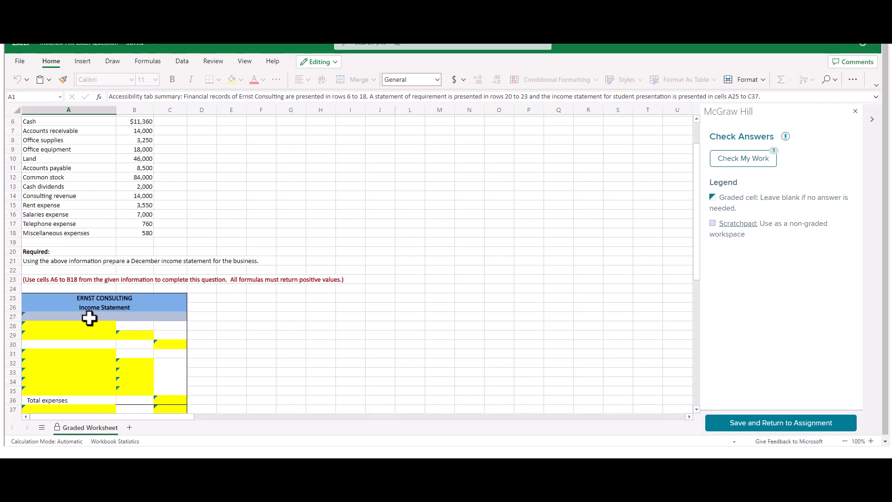
scroll(319, 315, up, 2)
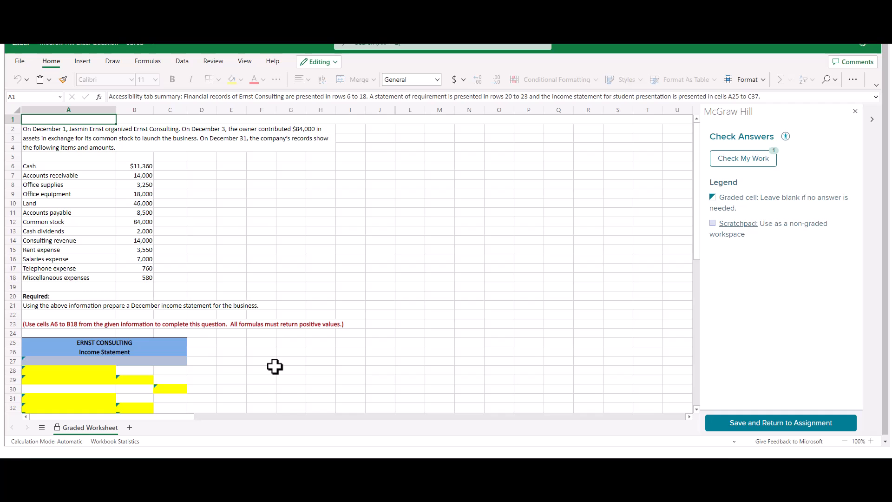
scroll(306, 333, down, 2)
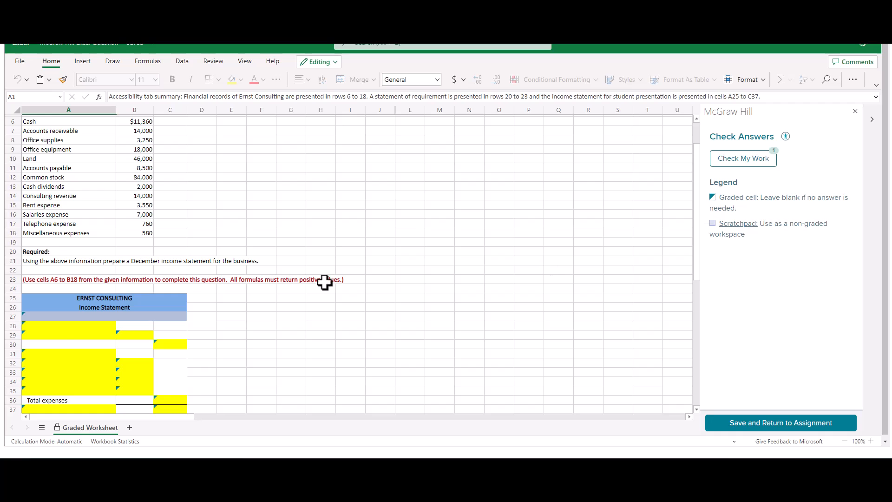
click(24, 333)
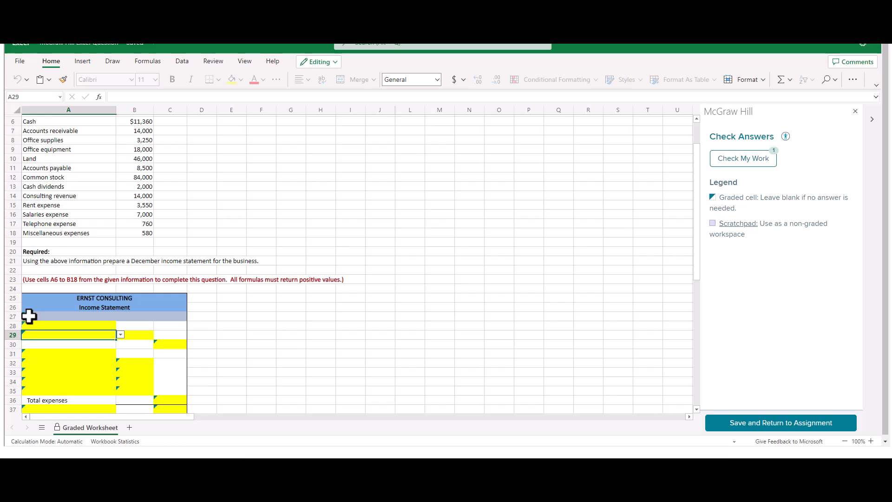
click(249, 336)
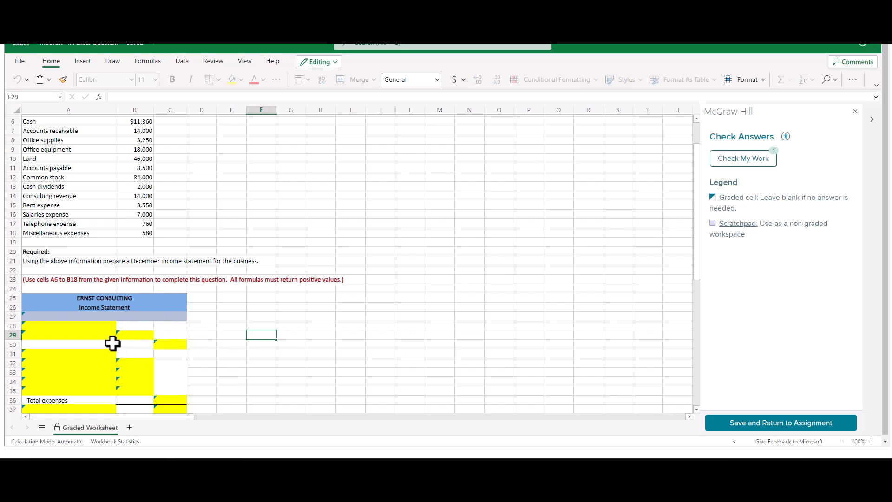
- Examine the ungraded scratchpad area below the income statement, selecting a cell in it, and look back over the given amounts
scroll(282, 348, down, 2)
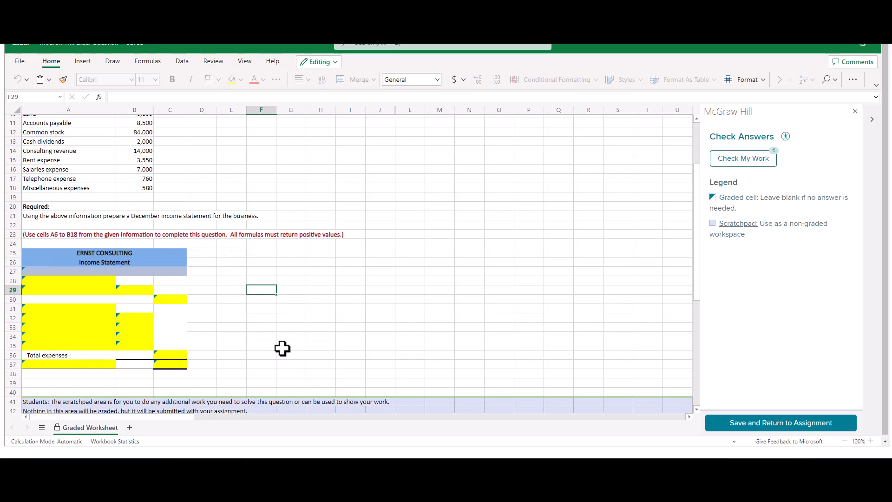
scroll(282, 347, down, 2)
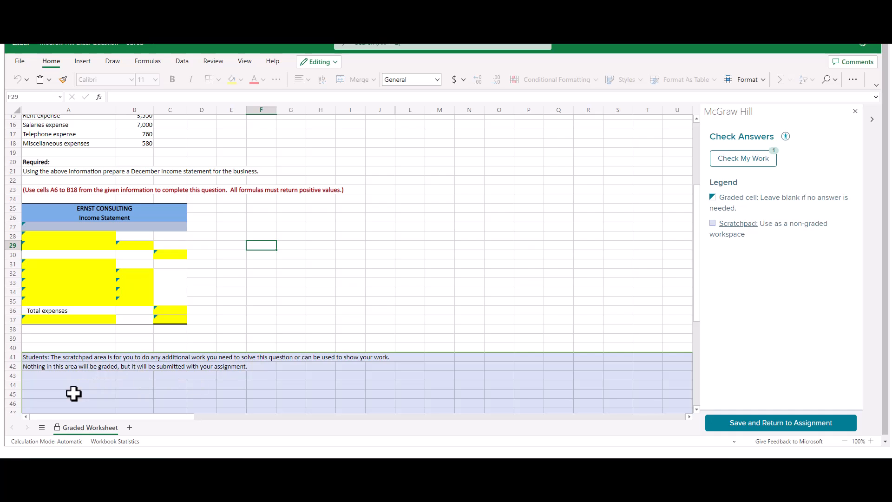
click(142, 385)
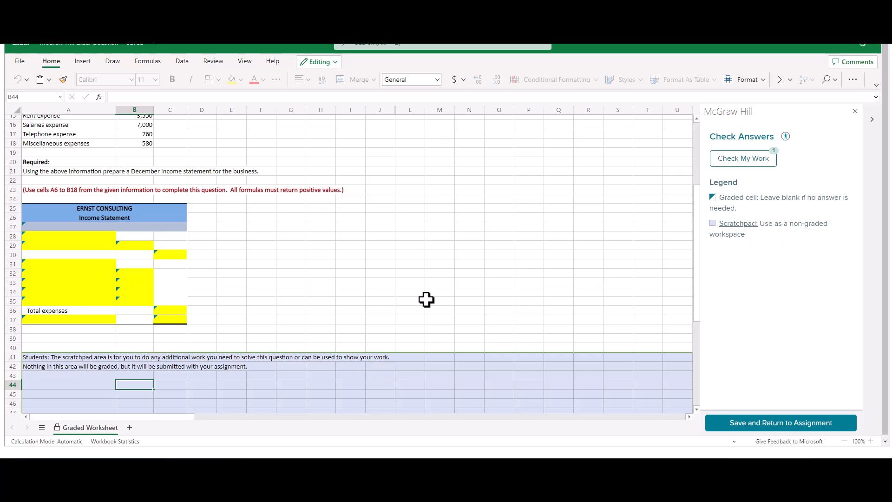
scroll(426, 300, up, 7)
scroll(426, 300, down, 5)
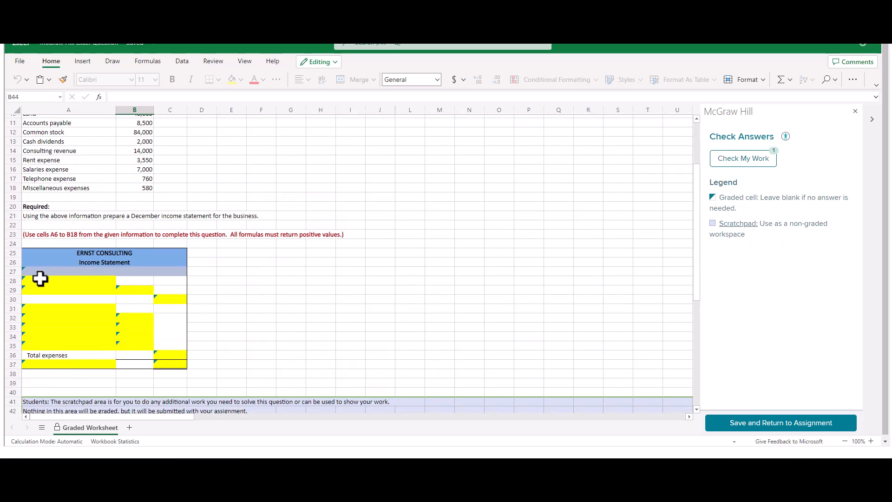
- Set the income statement's date line in A27 to "For Month Ended December 31" and the section heading in A28 to Revenues
click(36, 272)
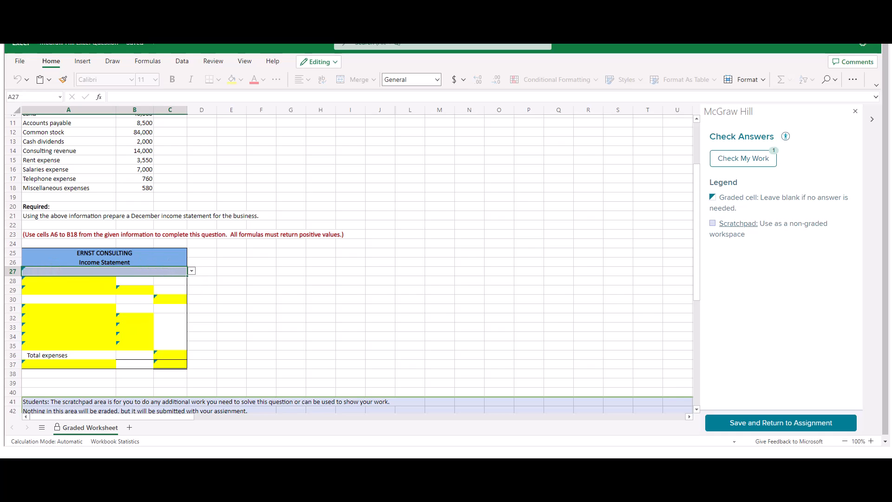
click(191, 271)
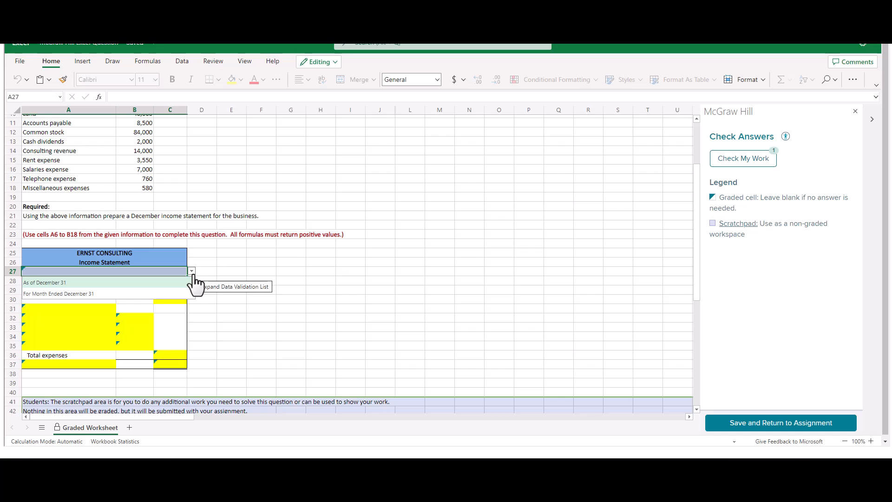
click(36, 294)
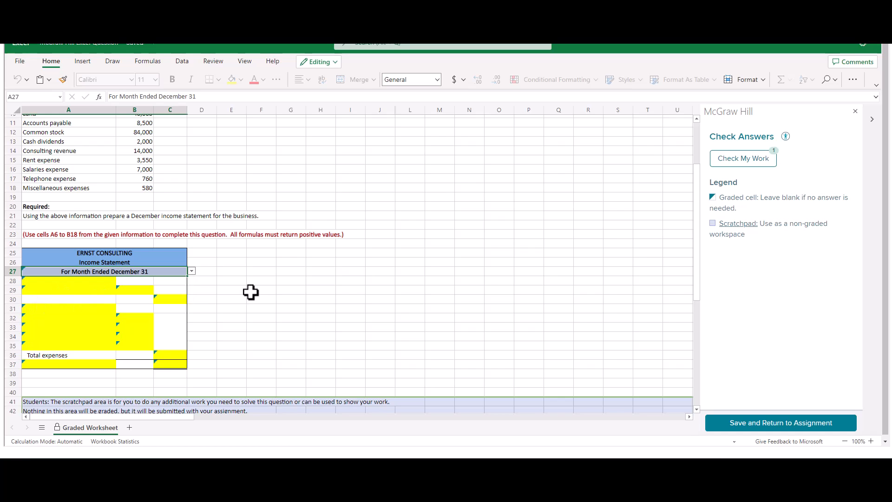
click(42, 284)
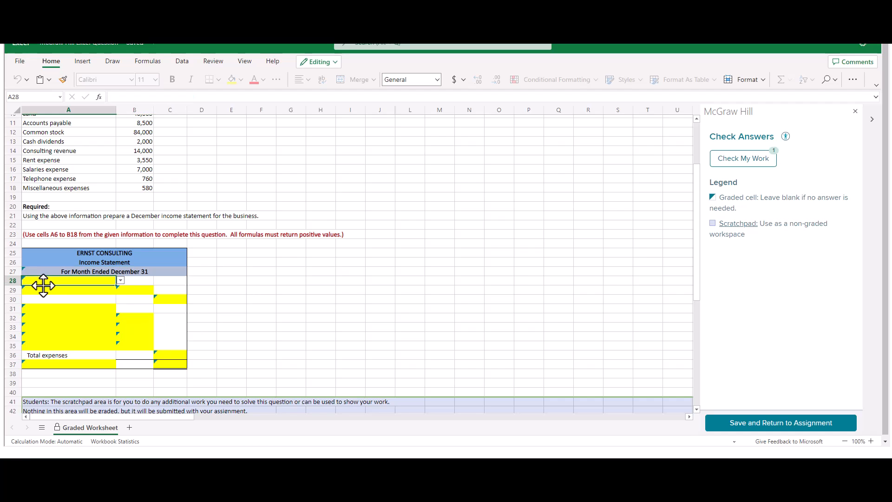
click(120, 281)
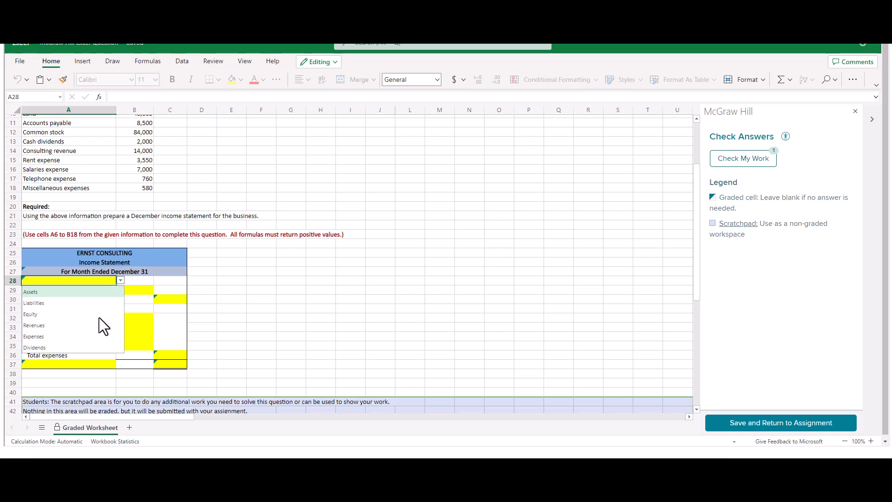
click(35, 325)
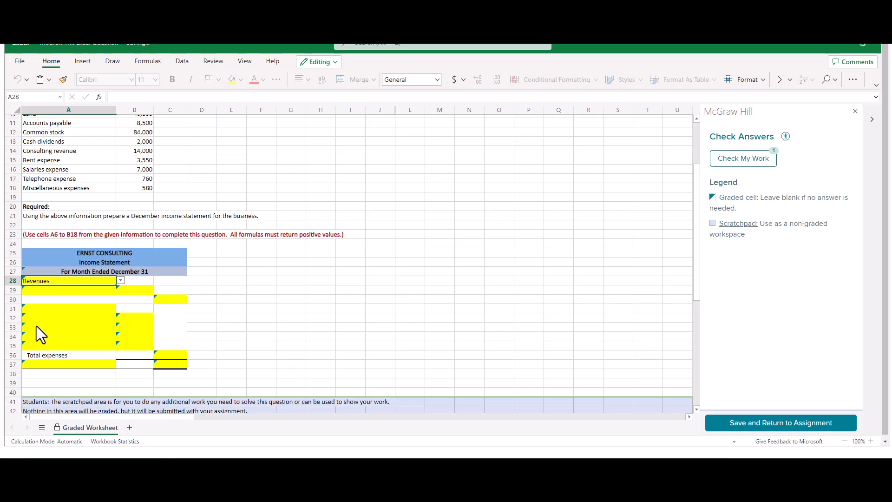
- Enter Consulting revenue as the account in A29 and link its amount in B29 to the given value in B14
click(69, 290)
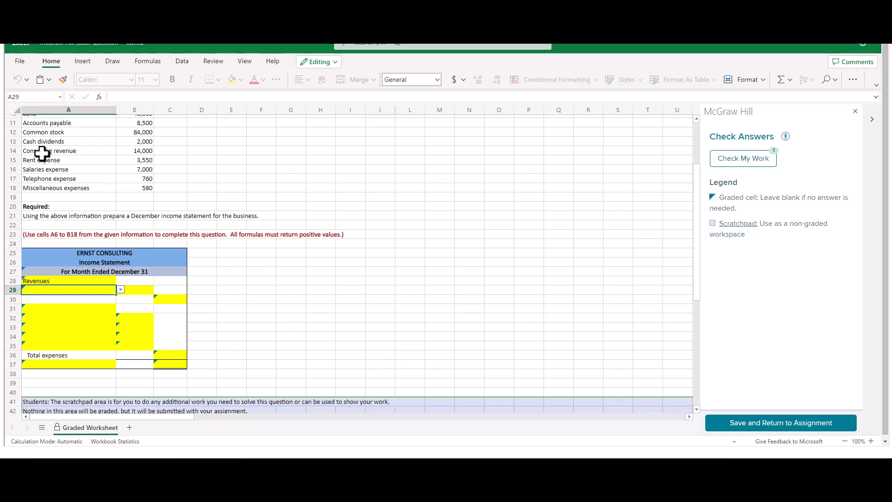
click(120, 289)
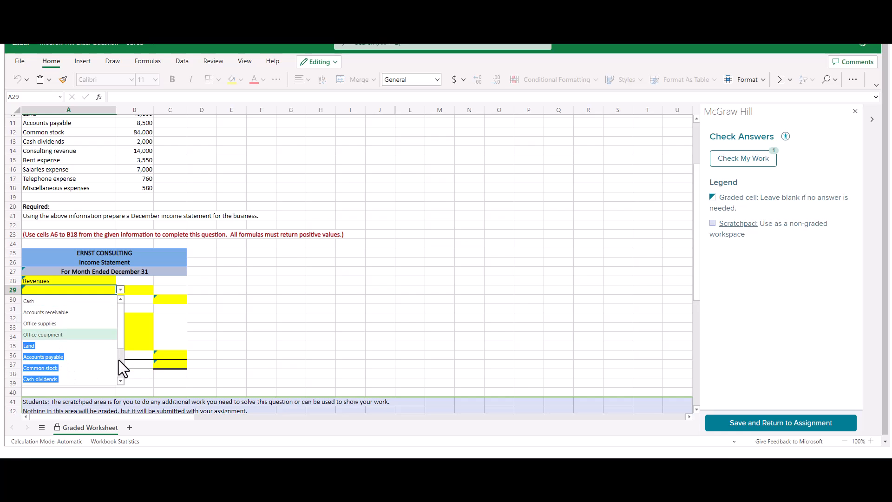
scroll(119, 359, down, 3)
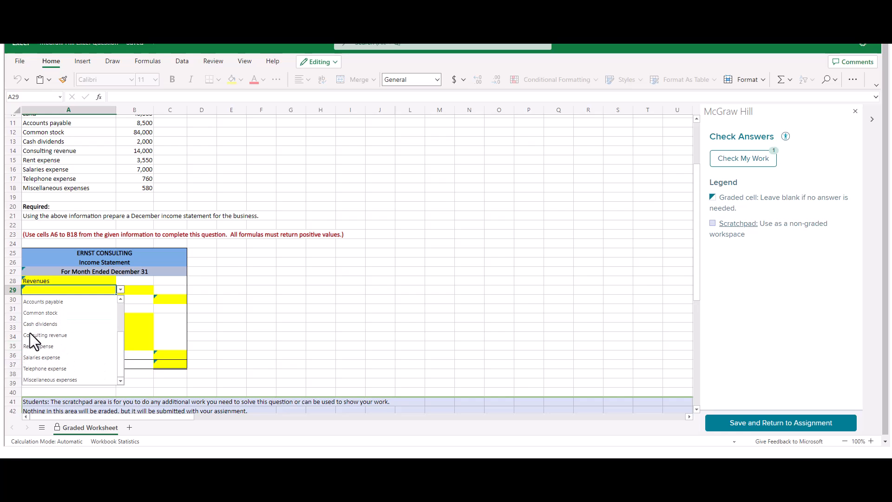
click(30, 334)
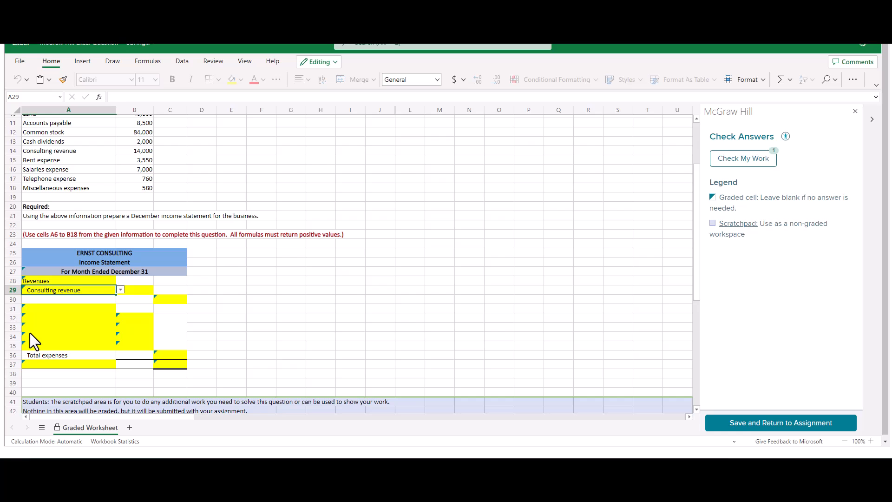
click(134, 291)
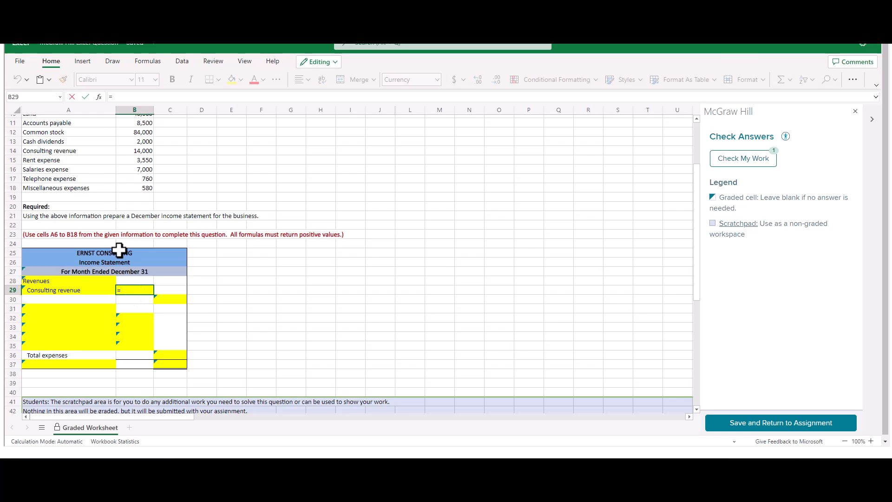
click(132, 152)
key(Return)
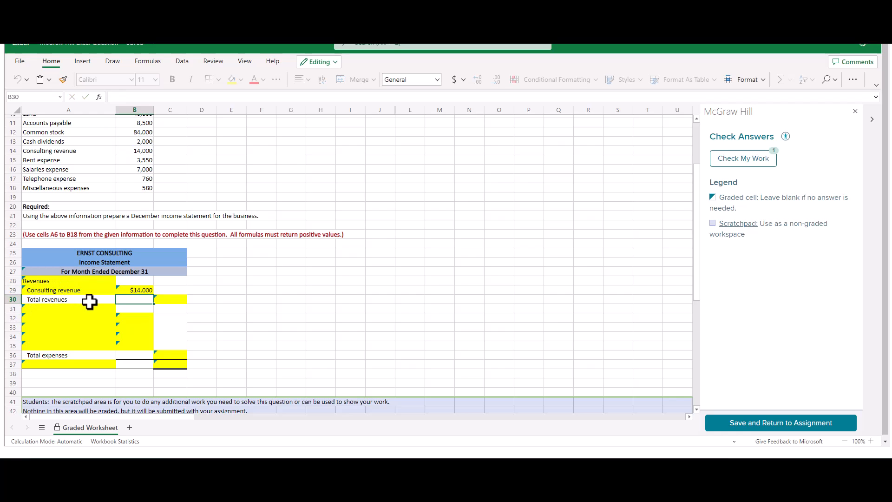
- Calculate total revenues in C30 with the formula =B29
click(165, 300)
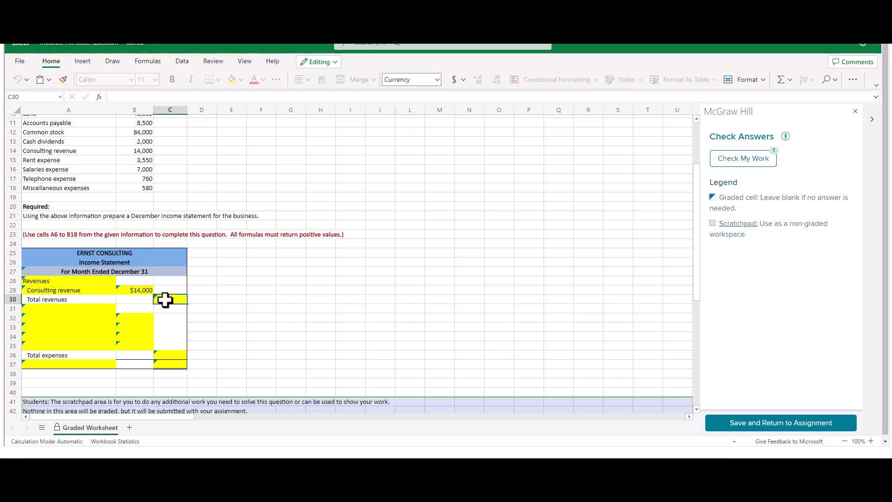
text(=)
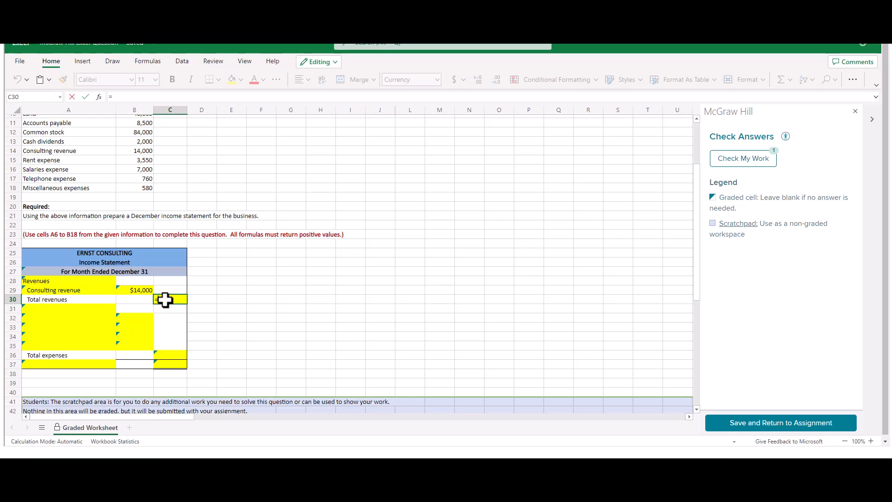
click(129, 290)
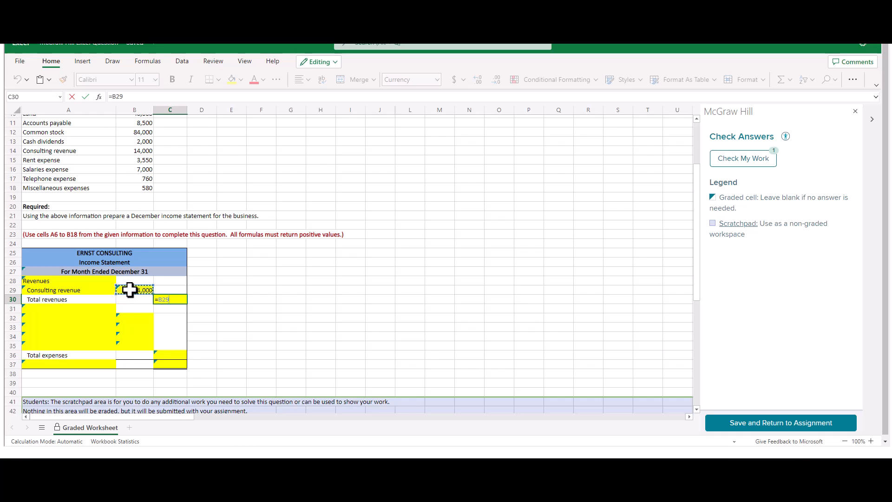
key(Return)
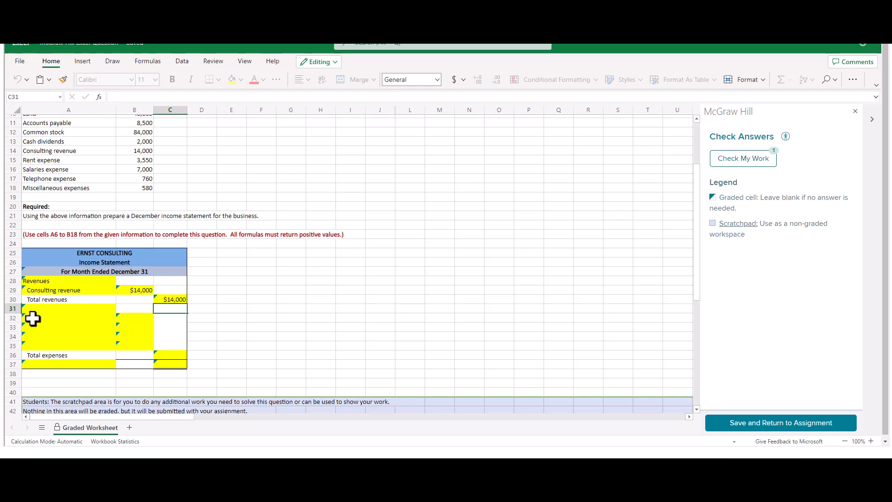
- Set the section heading in A31 to Expenses and choose Rent expense as the first expense account in A32
click(53, 307)
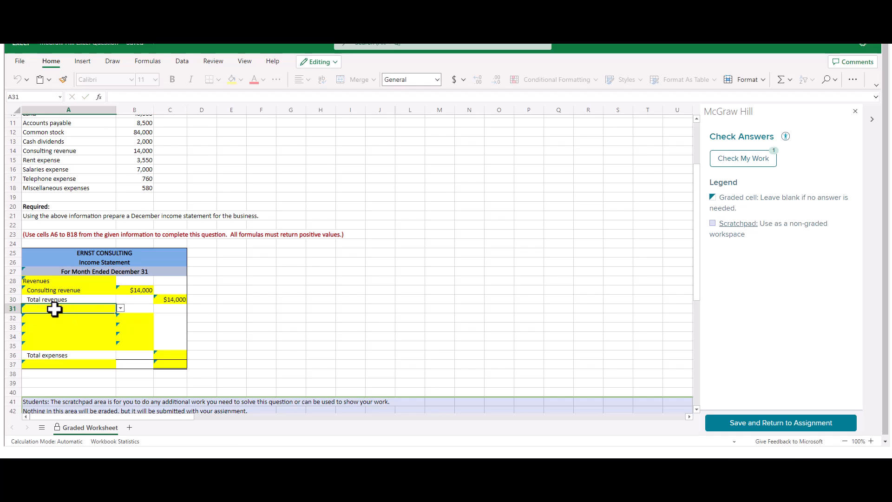
click(120, 309)
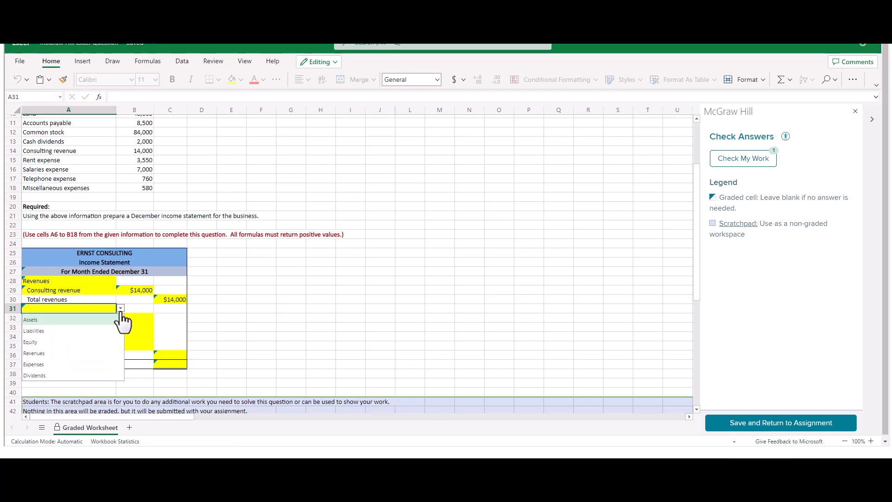
click(35, 364)
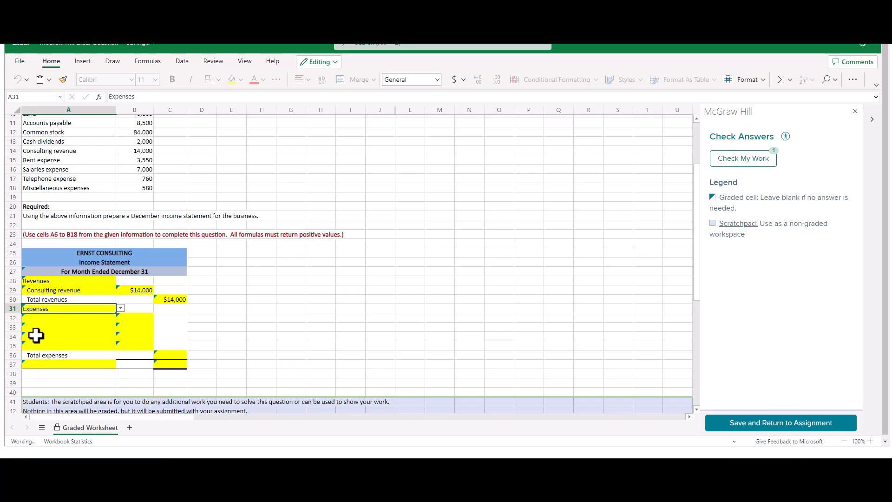
click(57, 319)
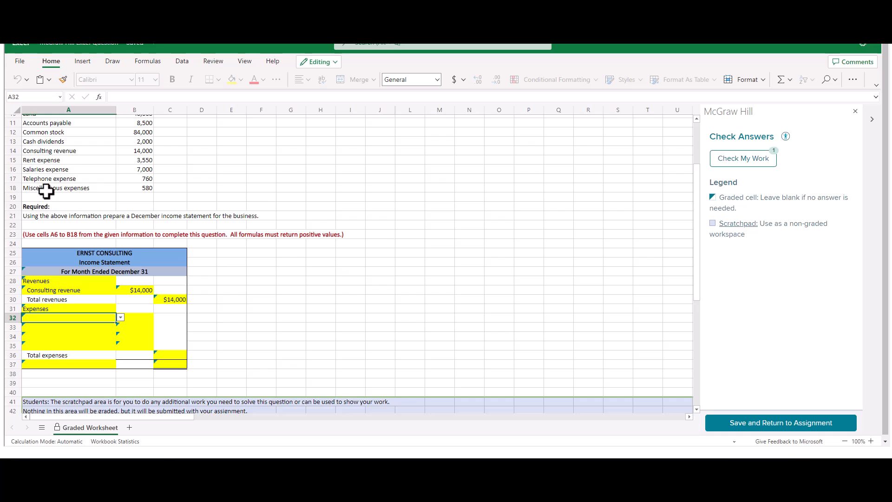
click(120, 318)
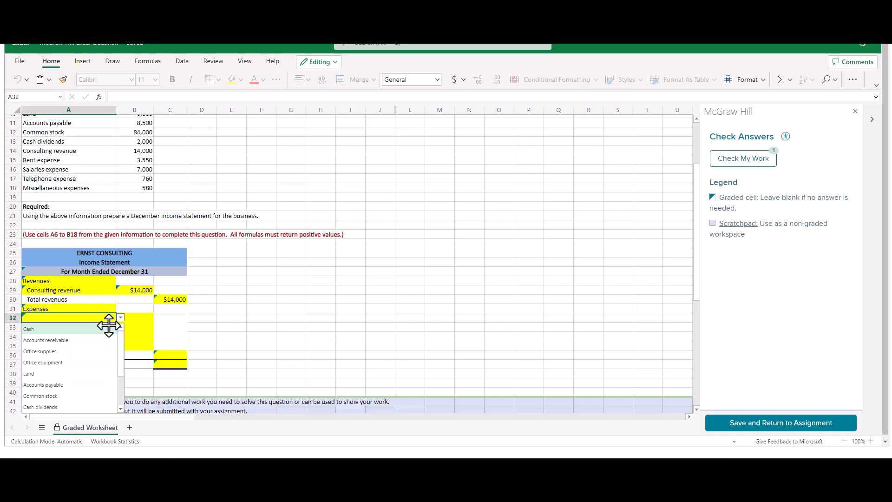
scroll(119, 370, down, 2)
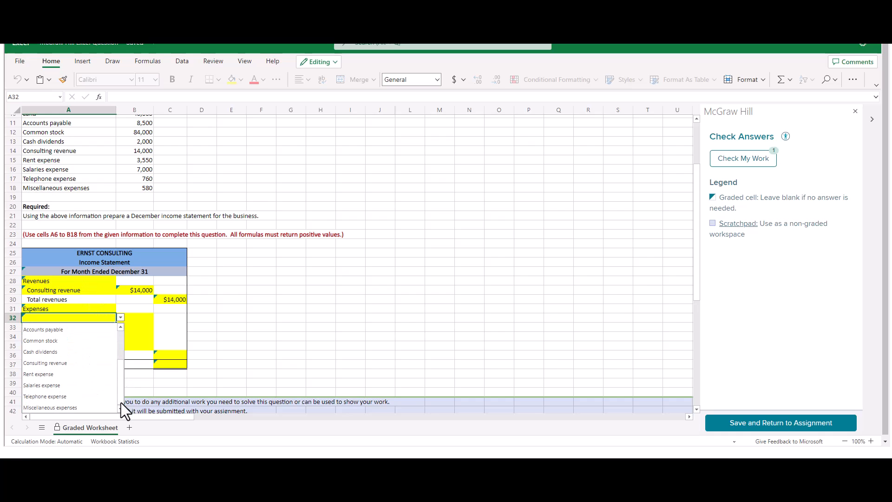
click(39, 375)
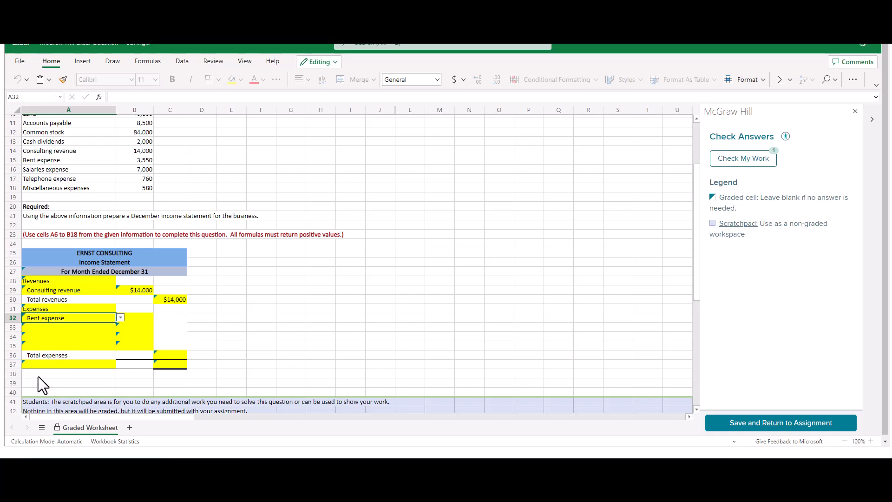
- Choose Salaries expense in A33 and Telephone expense in A34 as the second and third expense accounts
click(76, 326)
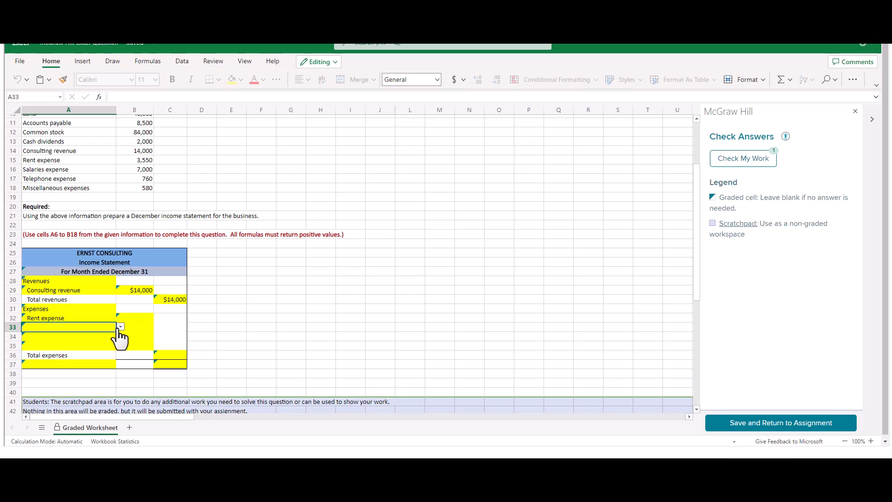
click(120, 327)
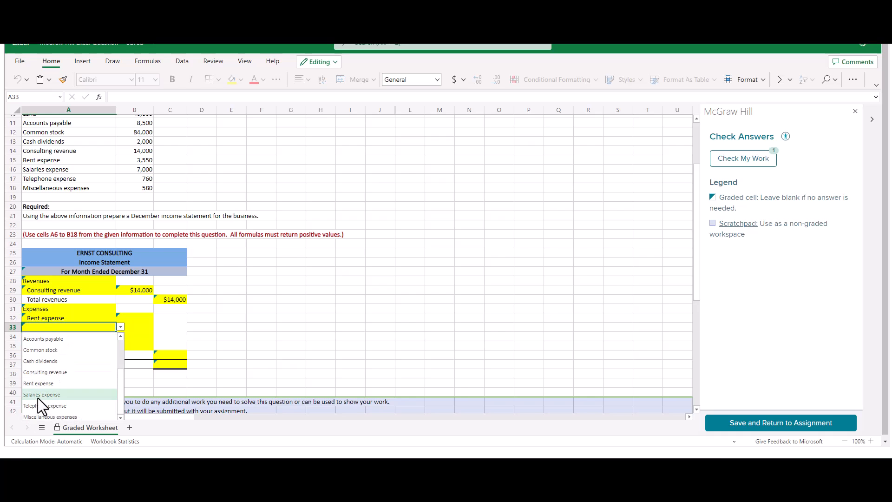
click(38, 396)
click(112, 335)
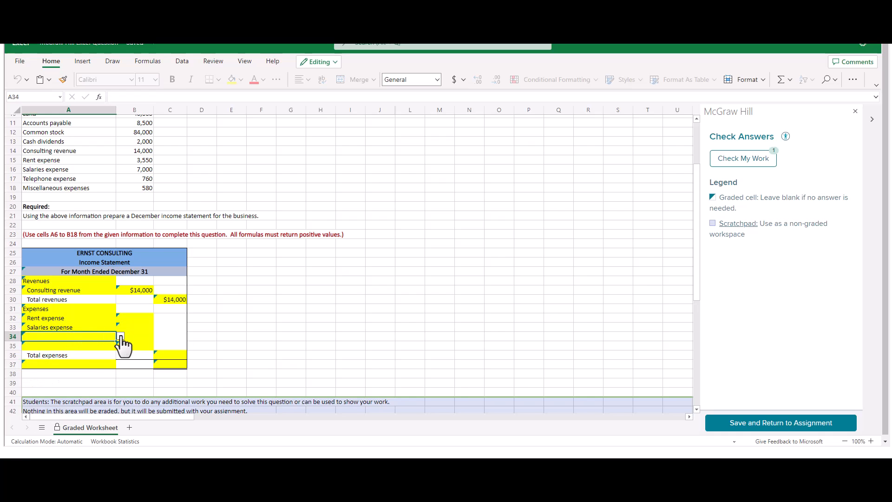
click(120, 335)
scroll(117, 405, down, 2)
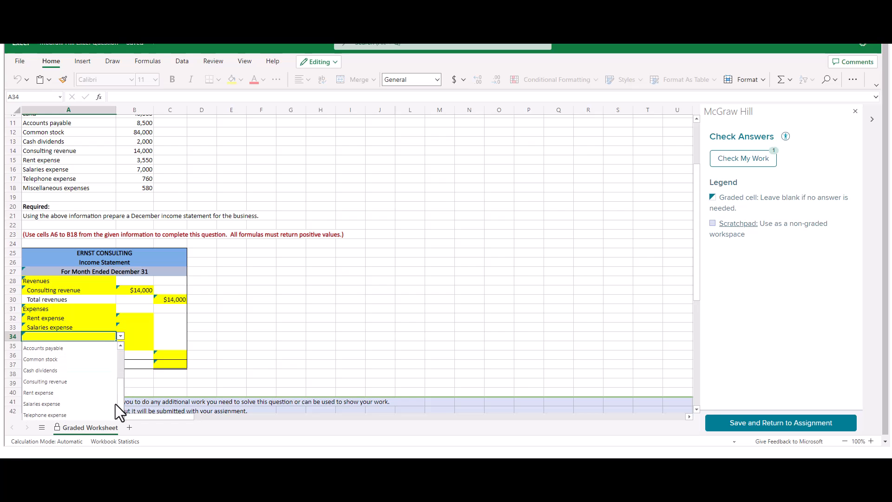
click(47, 413)
- Choose Miscellaneous expenses as the last expense account in A35
scroll(202, 309, down, 2)
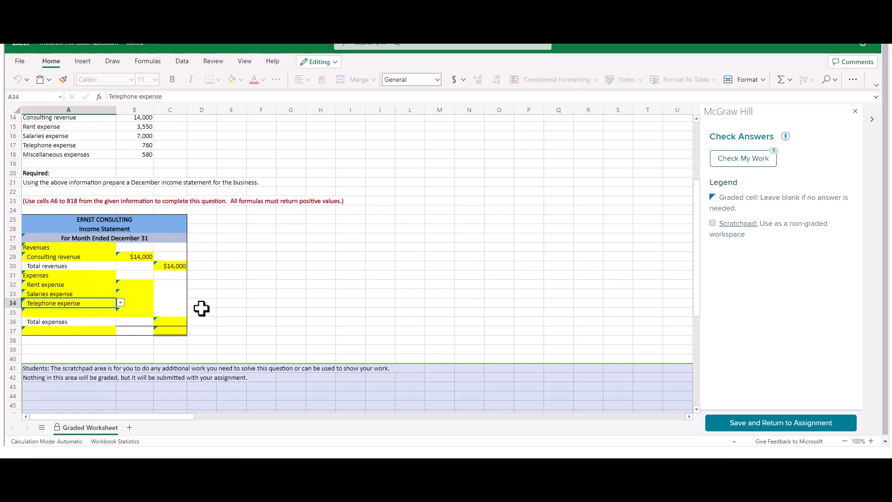
click(96, 302)
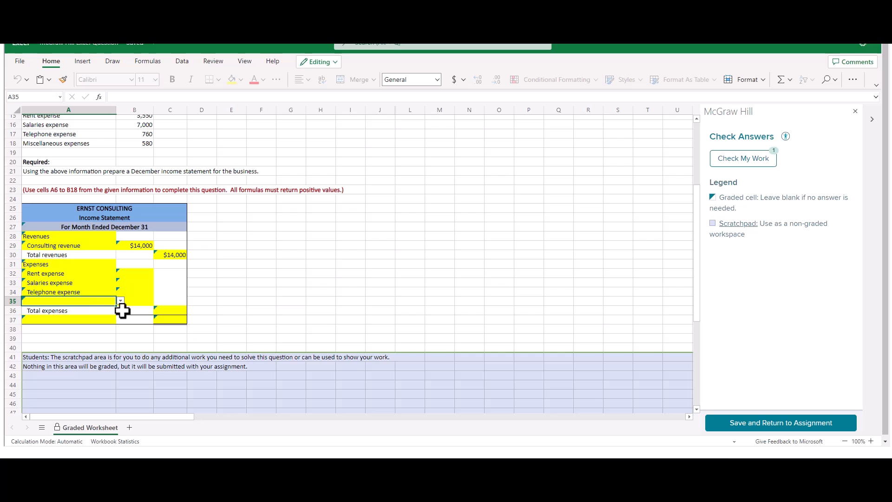
click(120, 301)
drag(122, 329, 119, 384)
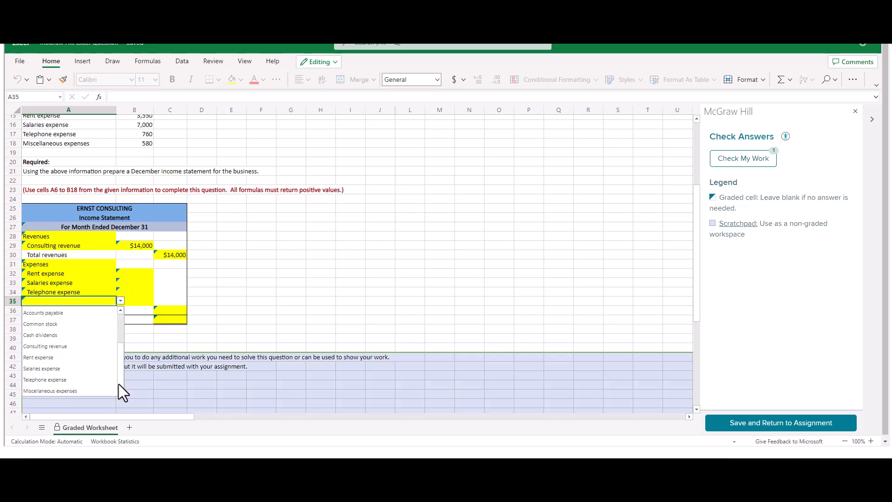
click(54, 391)
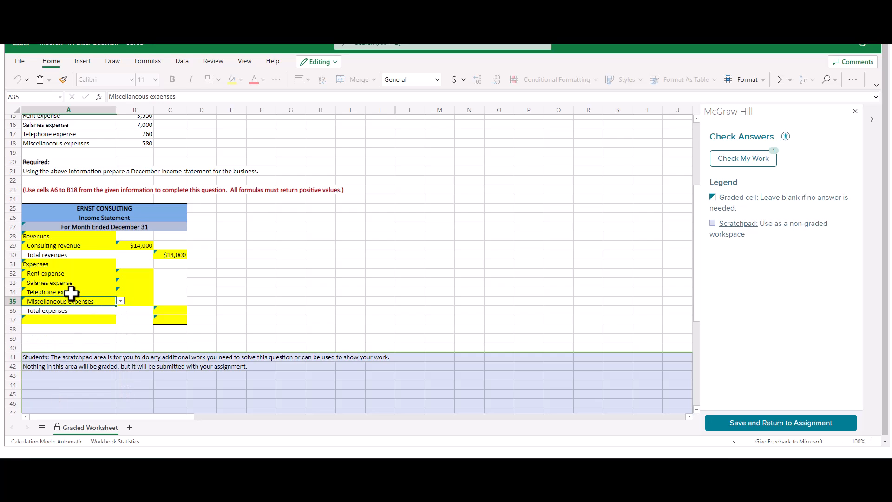
- Link the rent expense amount in B32 to =B15 and the salaries expense amount in B33 to =B16
click(131, 272)
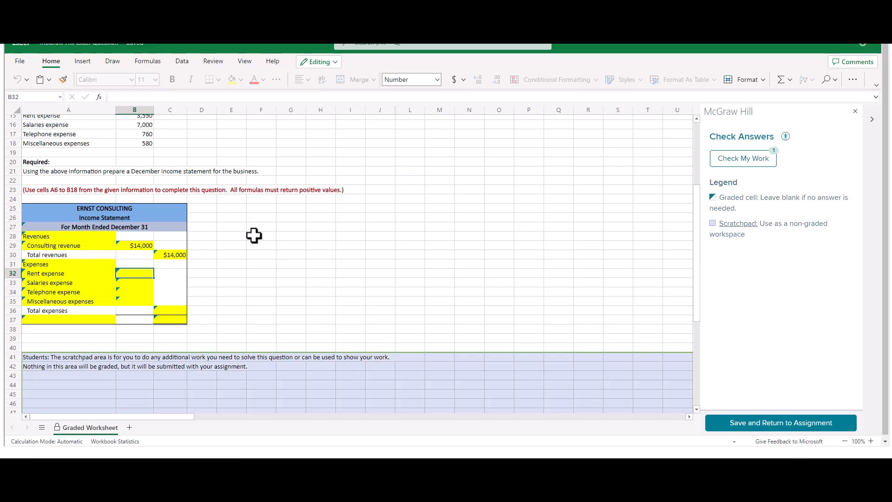
scroll(260, 232, up, 2)
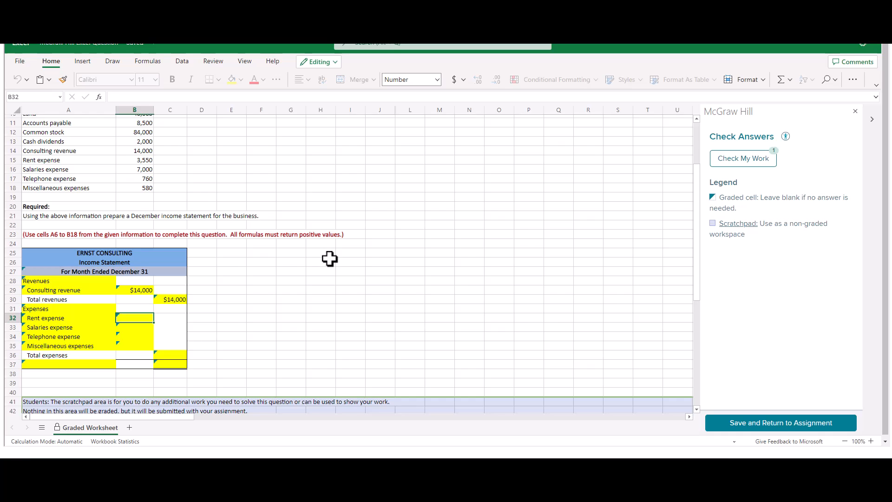
text(=)
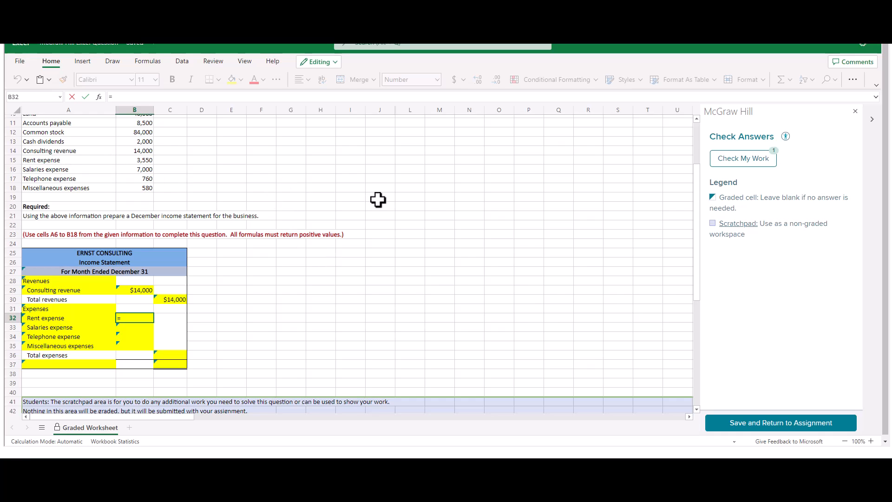
text(B15)
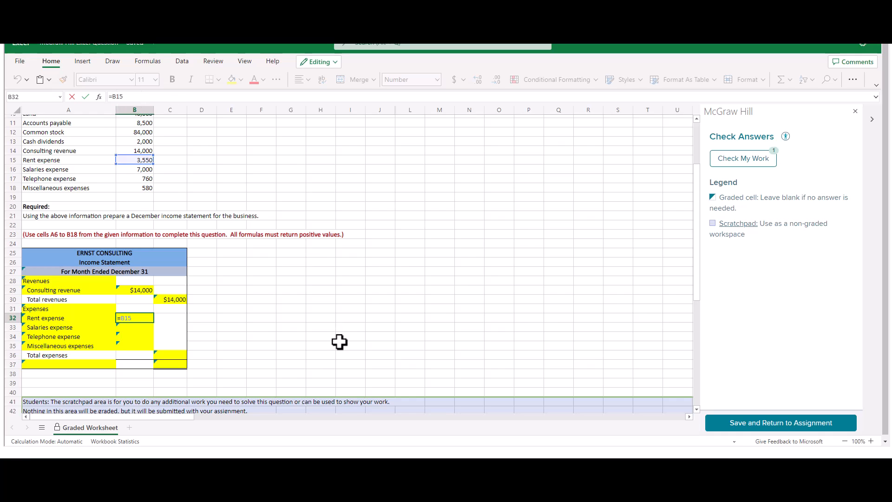
key(Return)
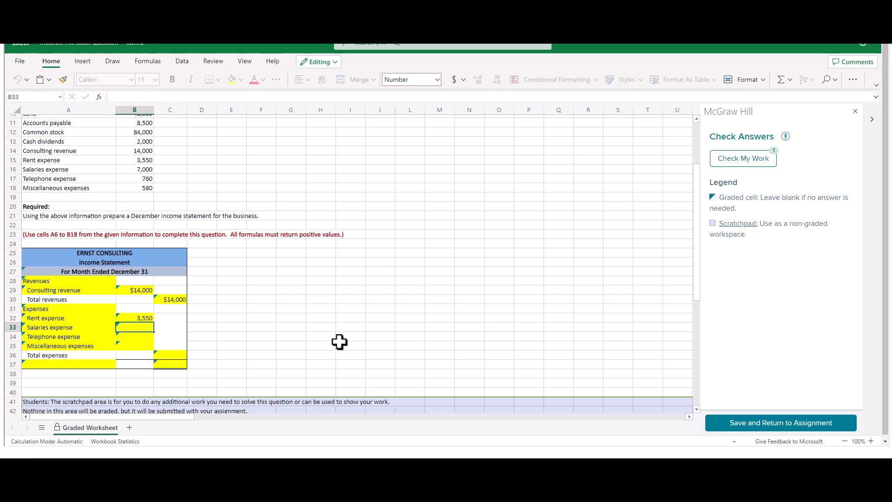
text(=)
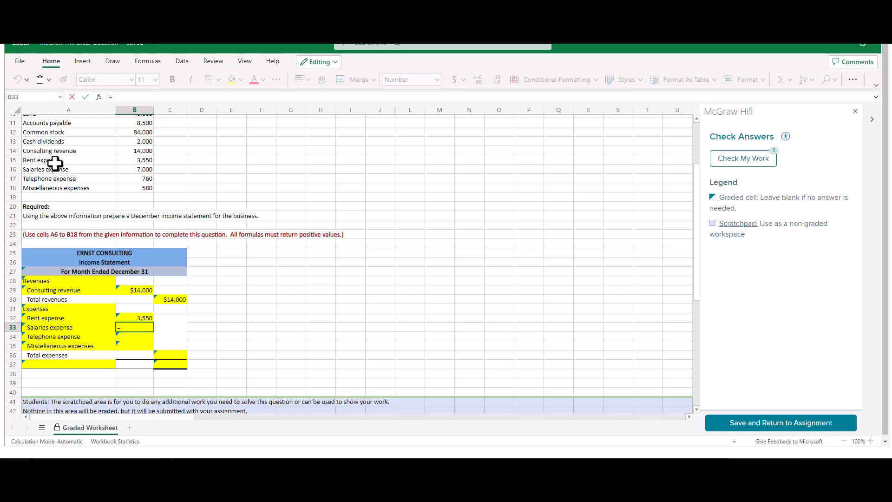
click(136, 170)
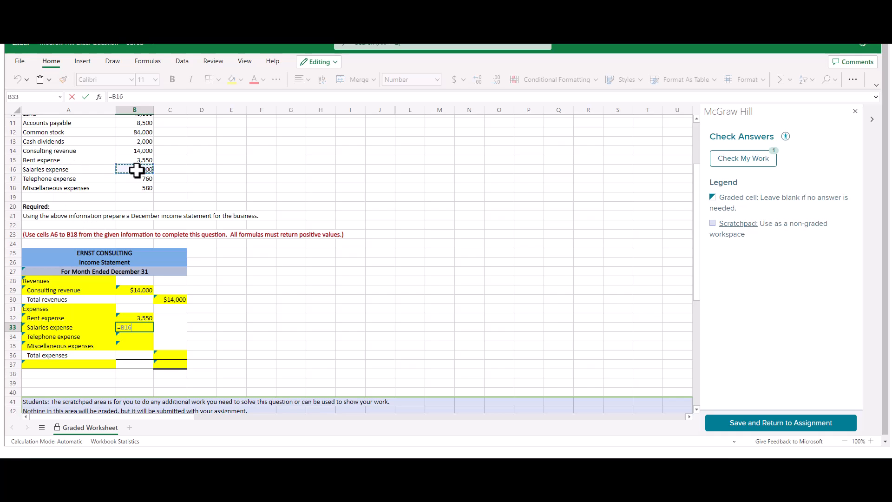
key(Return)
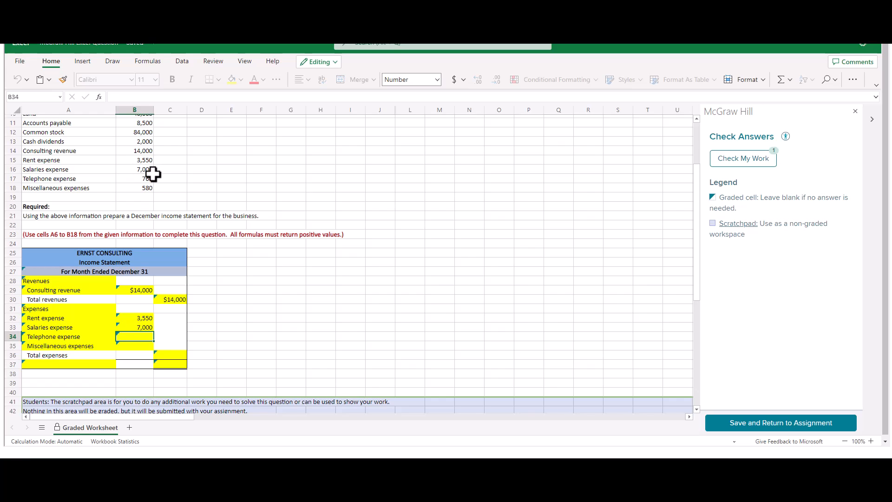
- Link the telephone expense amount in B34 to =B17 and the miscellaneous expenses amount in B35 to =B18
text(=)
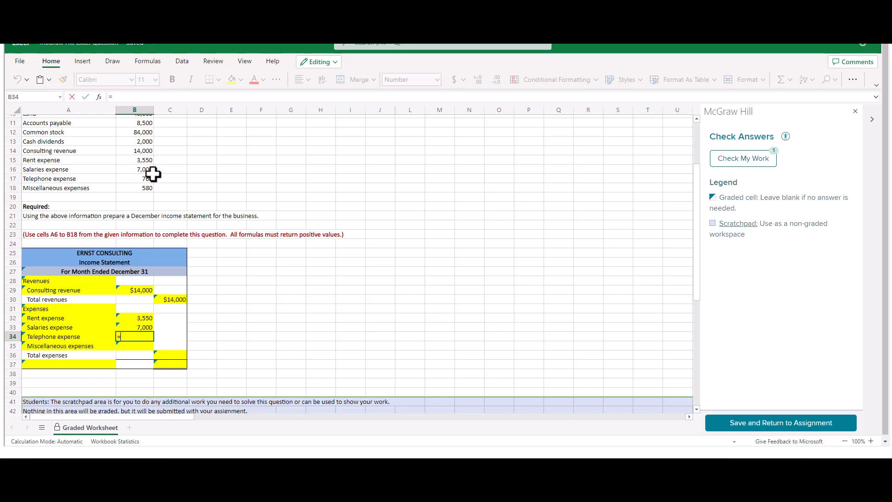
click(129, 176)
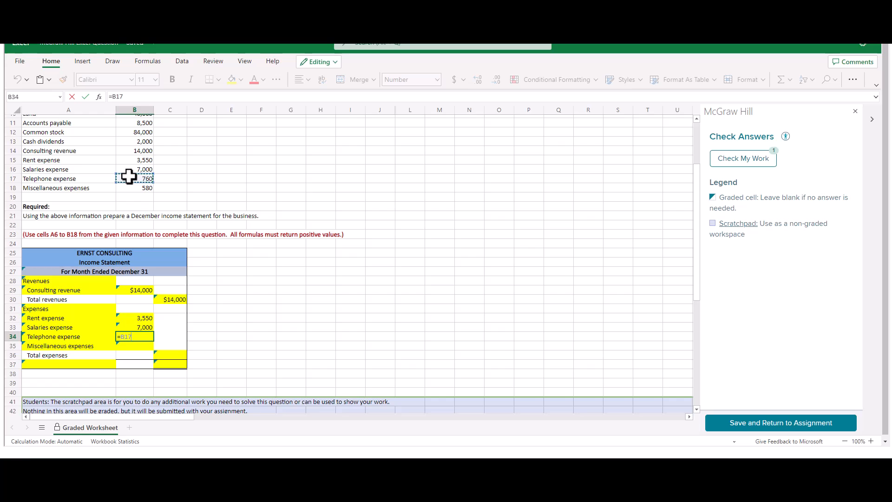
key(Return)
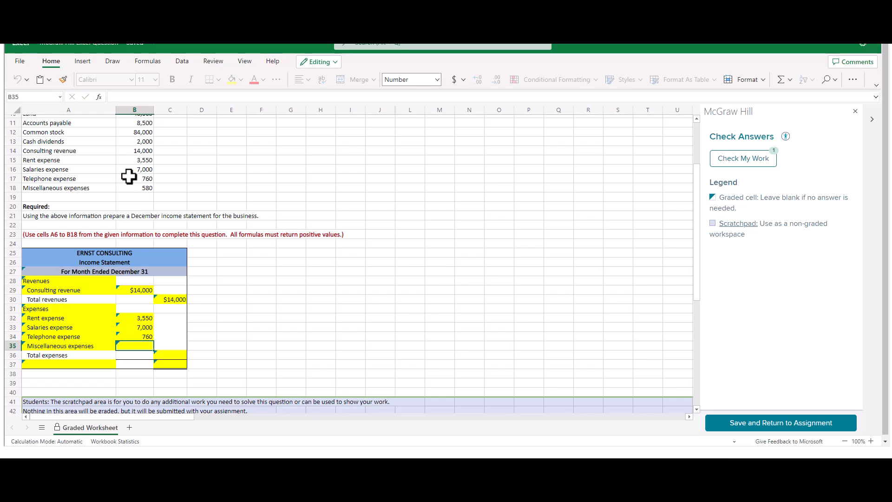
text(=)
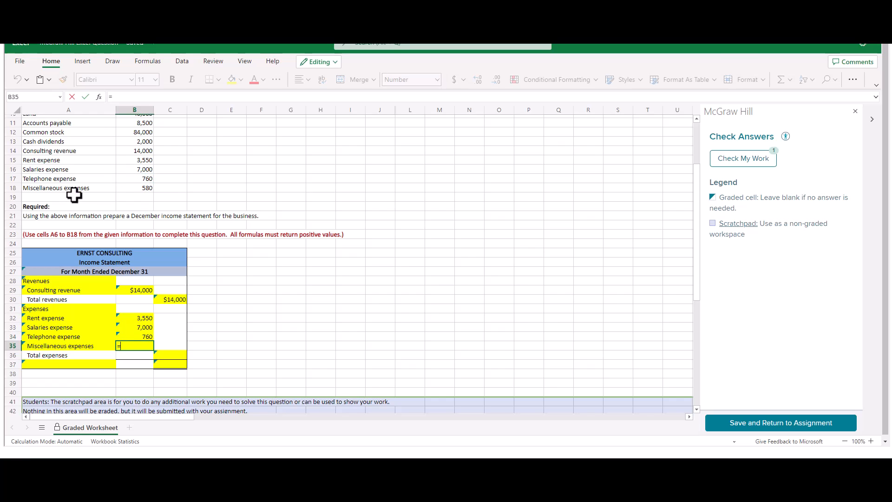
click(130, 186)
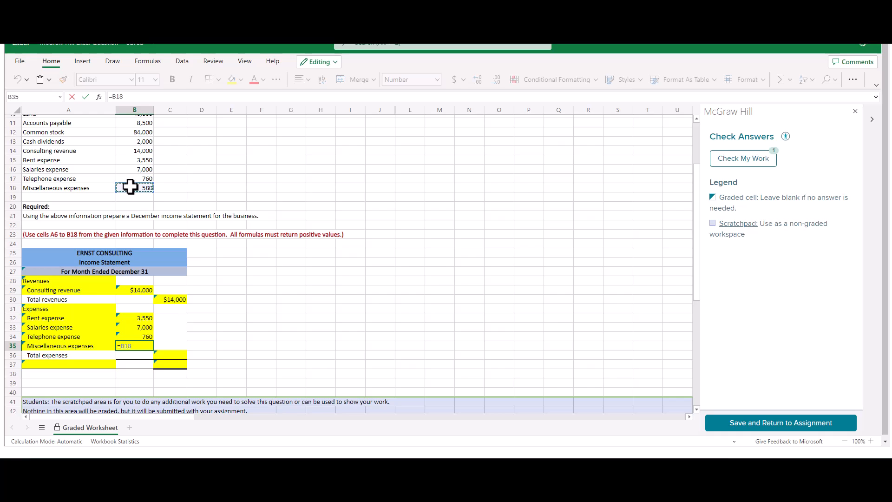
key(Return)
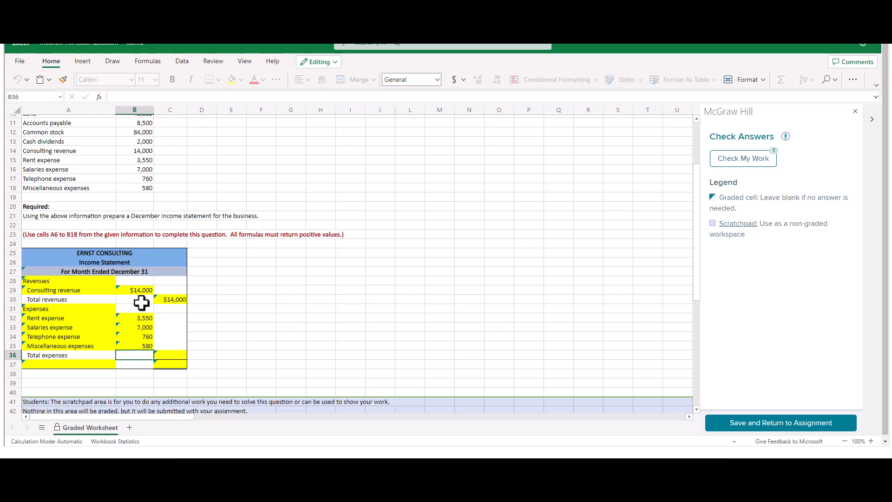
- Calculate total expenses in C36 with the formula =sum(B32:B35)
click(158, 354)
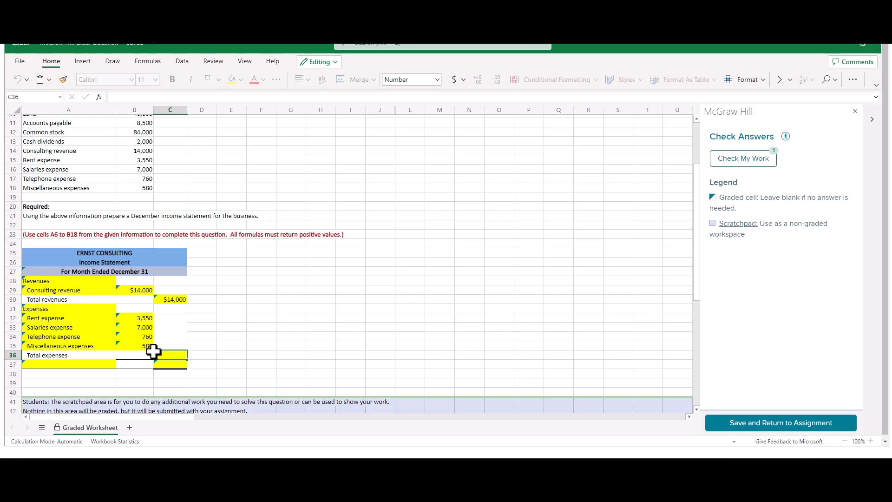
text(=)
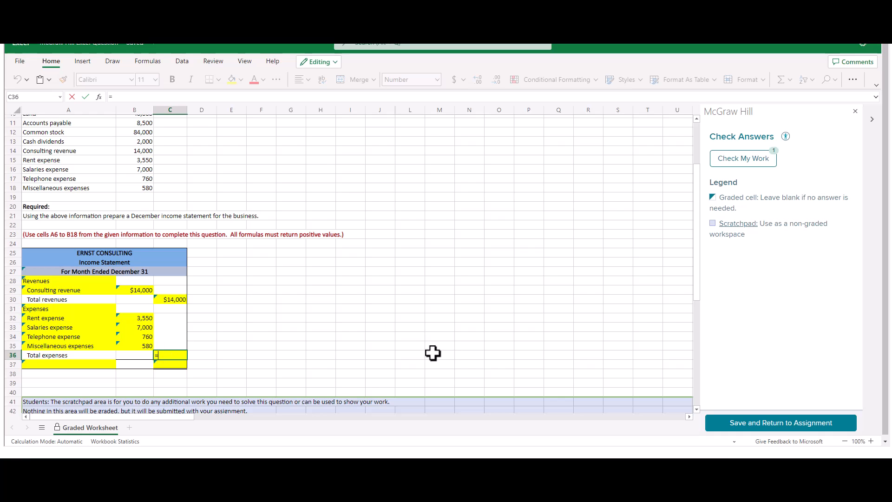
text(su)
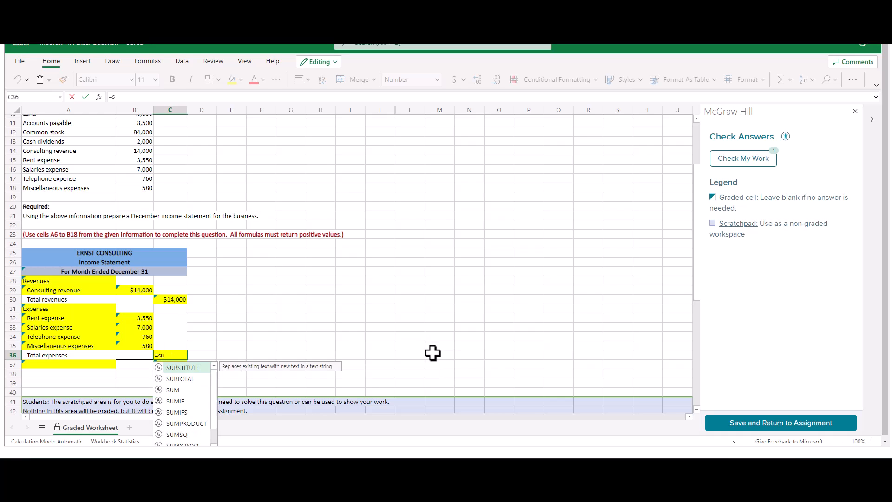
text(m()
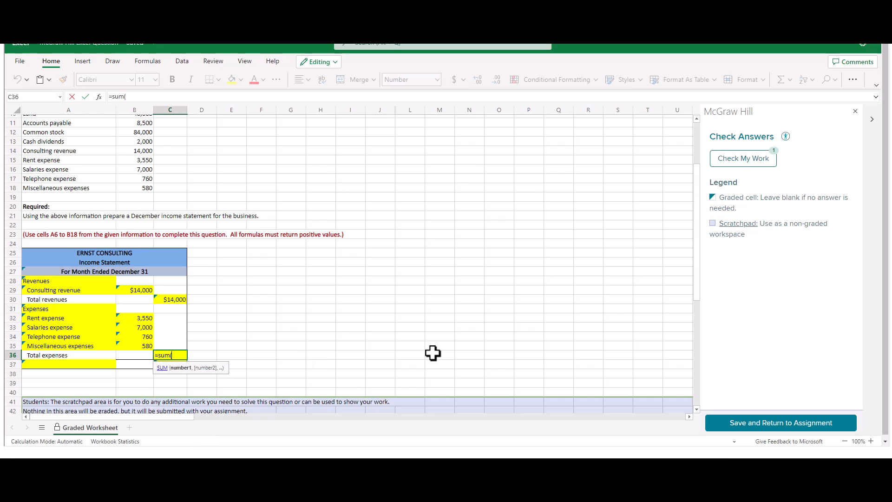
click(135, 318)
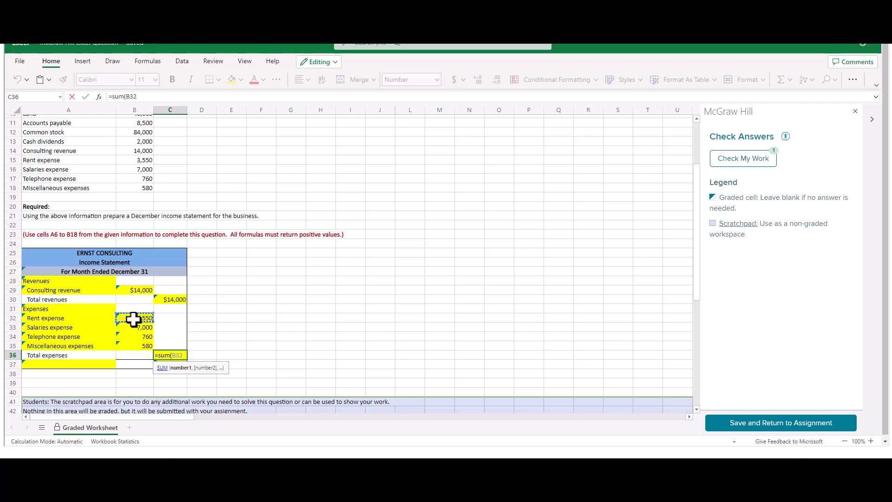
drag(134, 319, 138, 353)
drag(138, 350, 141, 343)
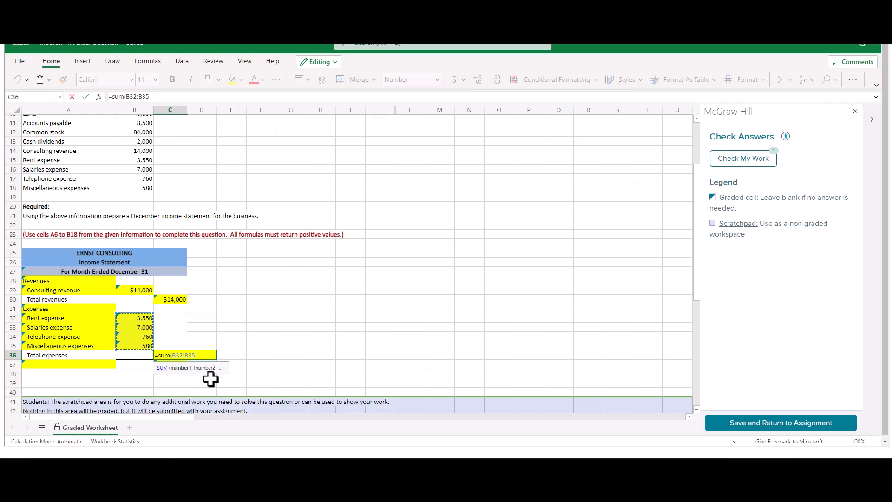
text())
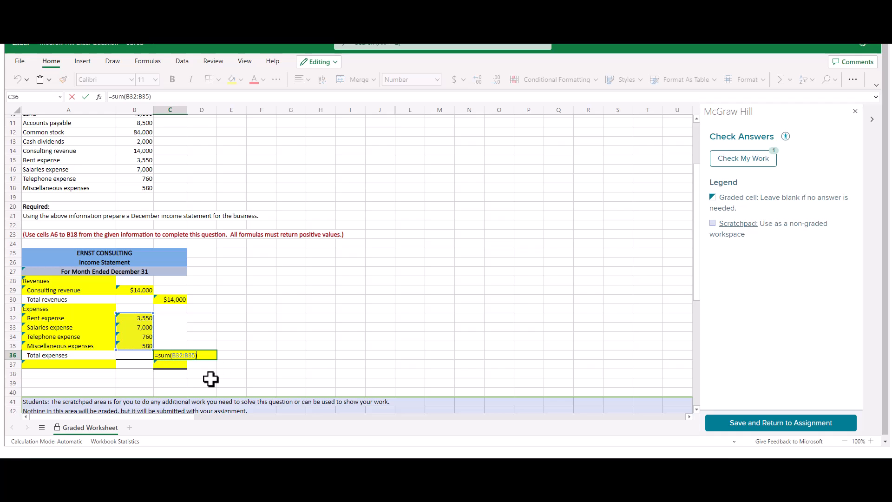
key(Return)
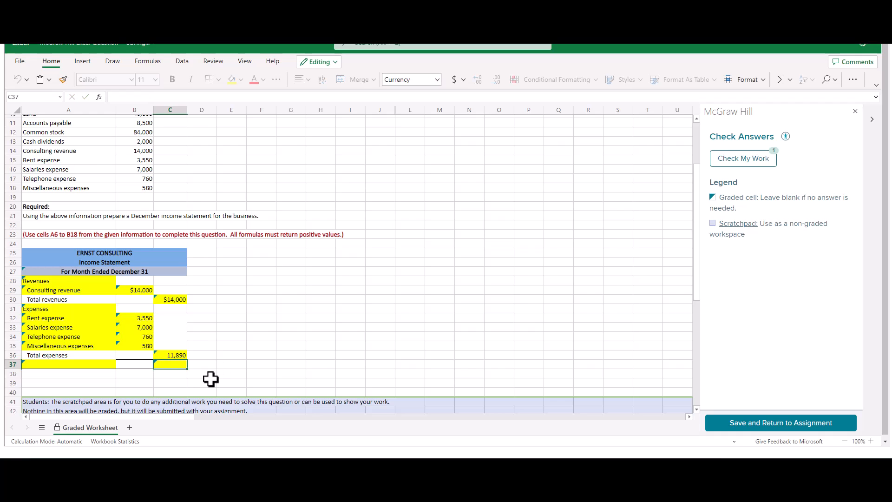
- Choose Net income as the label in A37 and calculate its amount in C37 with the formula =C30-C36
click(44, 367)
click(120, 364)
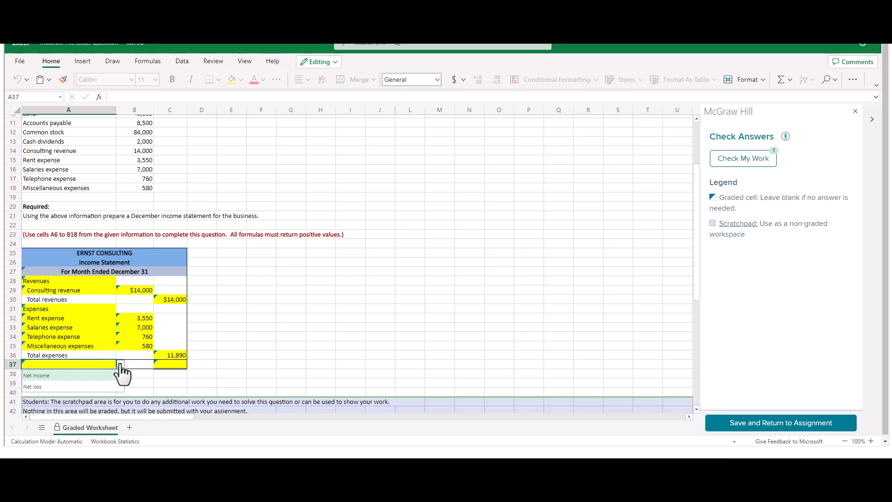
click(44, 379)
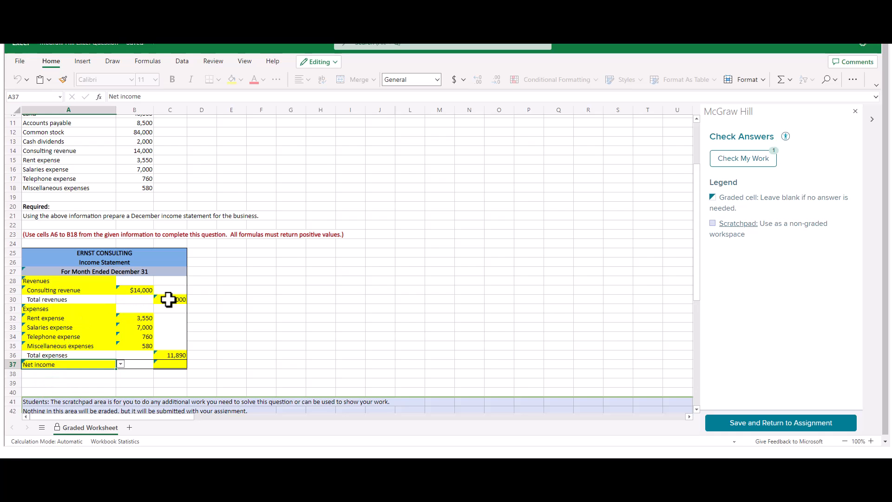
click(178, 364)
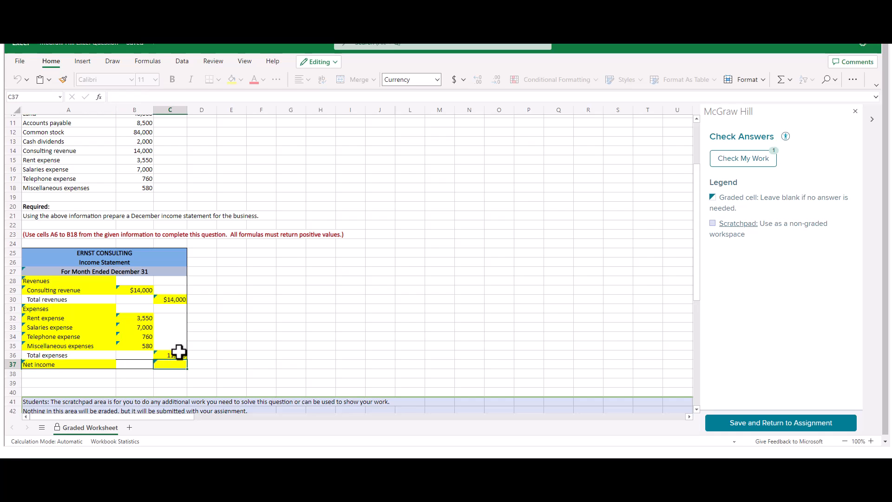
text(=)
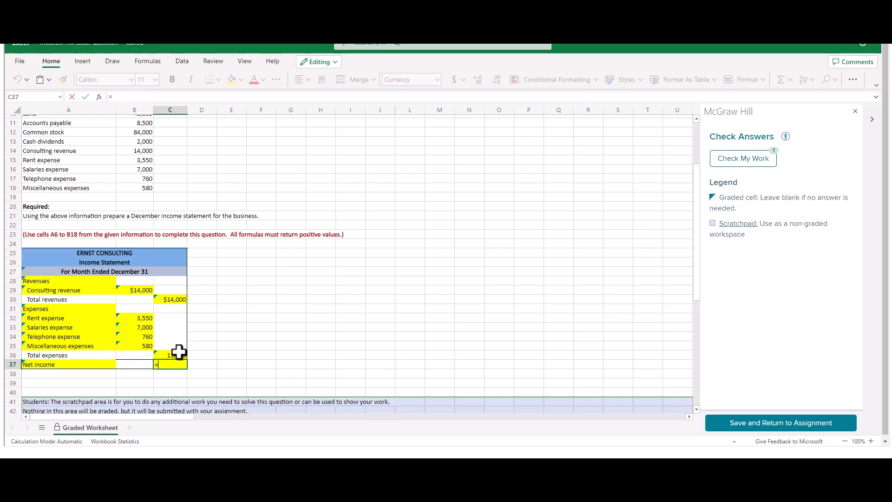
click(164, 298)
text(-)
click(165, 355)
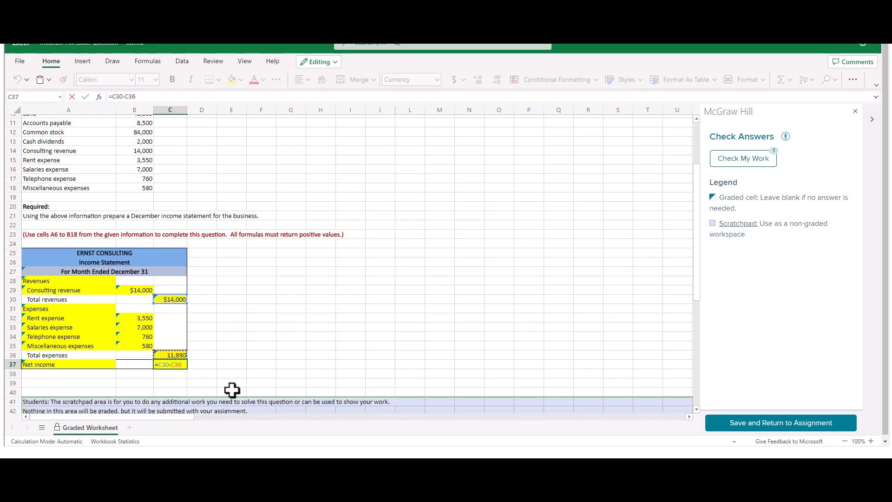
key(Return)
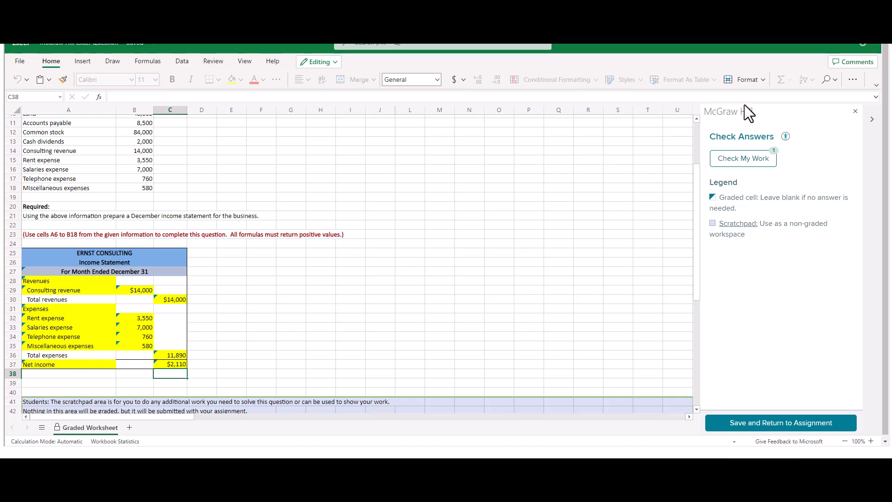
- Check the completed income statement's answers, then save the worksheet and return to the assignment
click(760, 160)
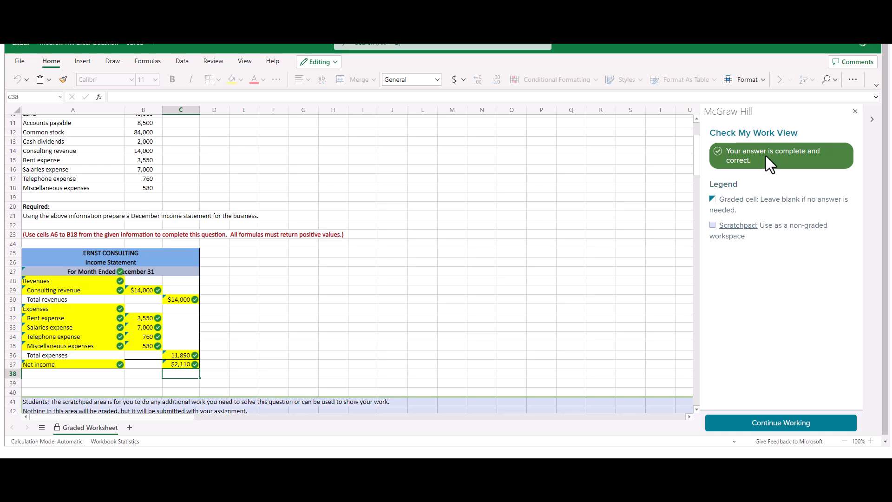
click(767, 424)
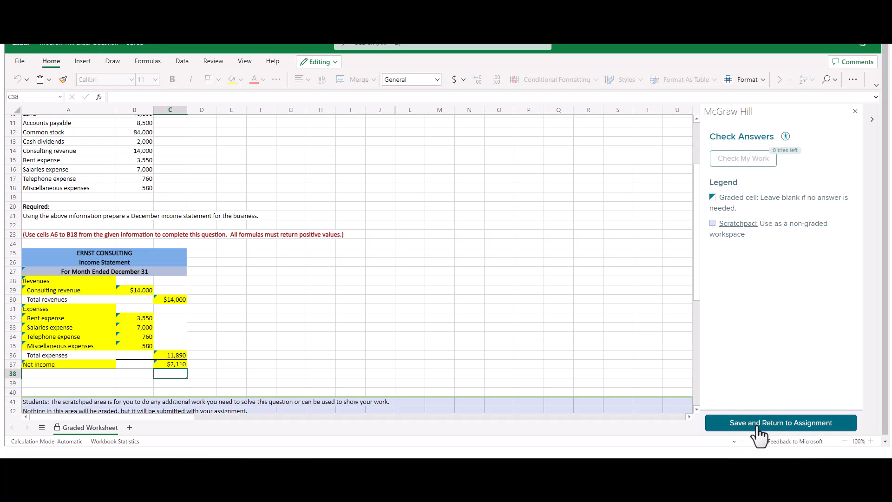
click(758, 431)
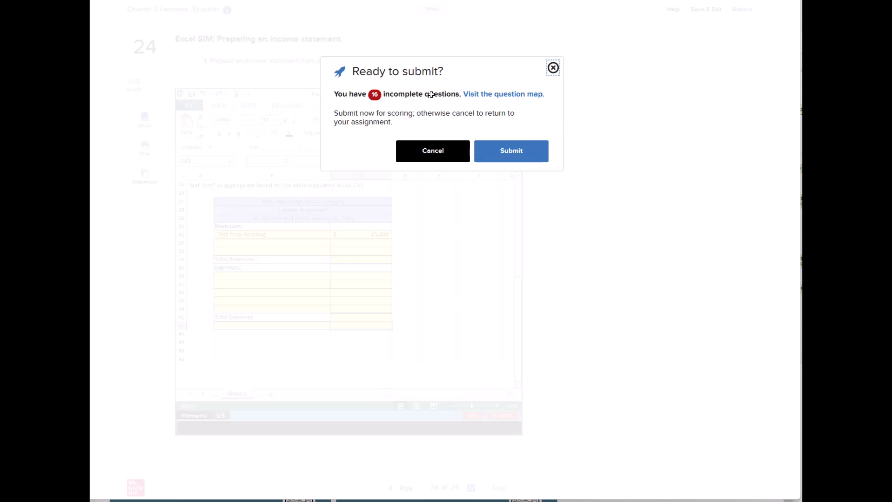
- Visit the question map from the submission prompt and open question 9 from the page listing questions 1 to 15
click(496, 94)
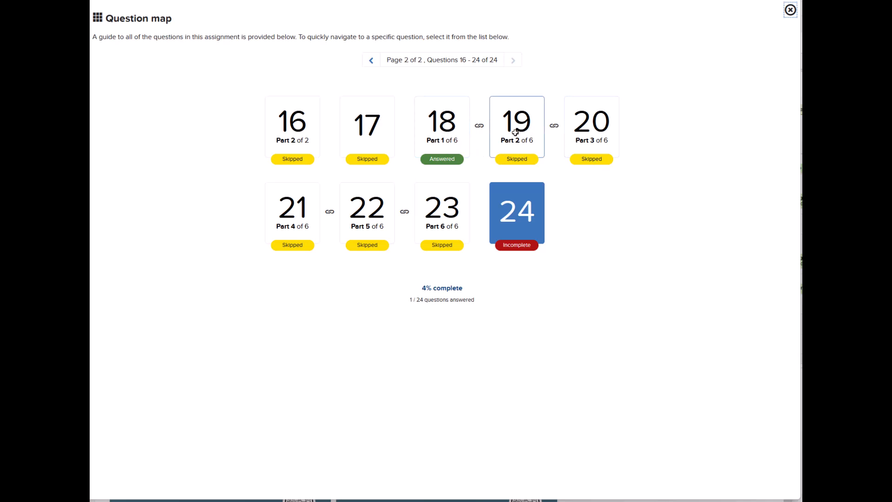
click(367, 61)
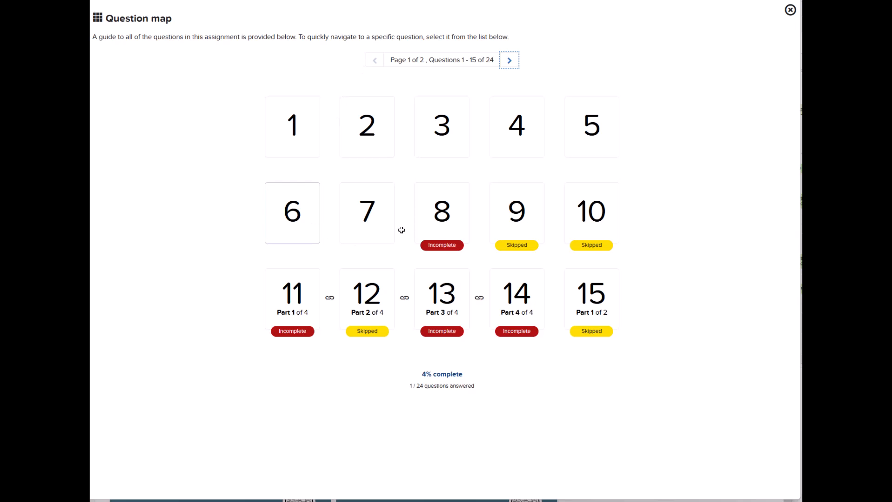
click(506, 225)
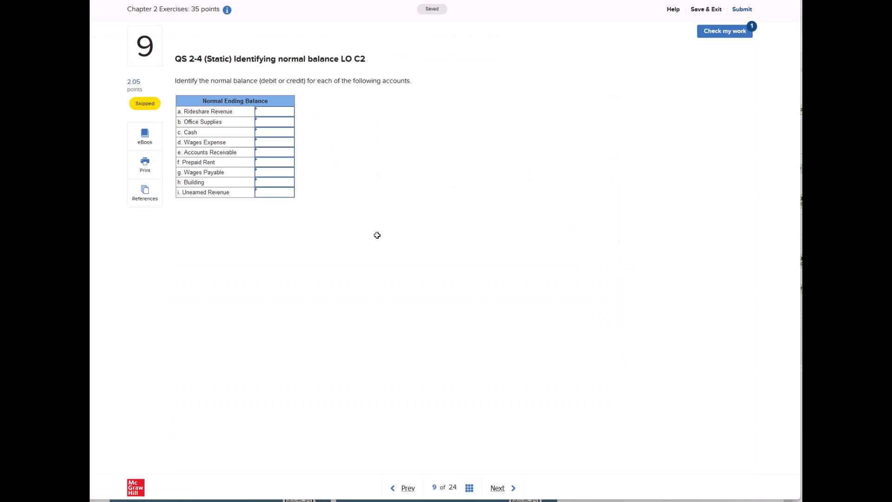
- Review the question map again from question 9, close it and bring up the assignment's submission confirmation
click(470, 487)
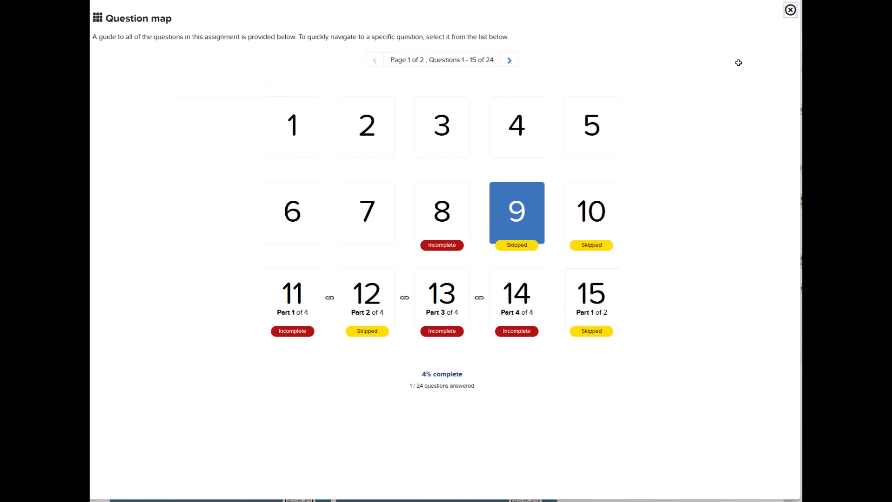
click(790, 10)
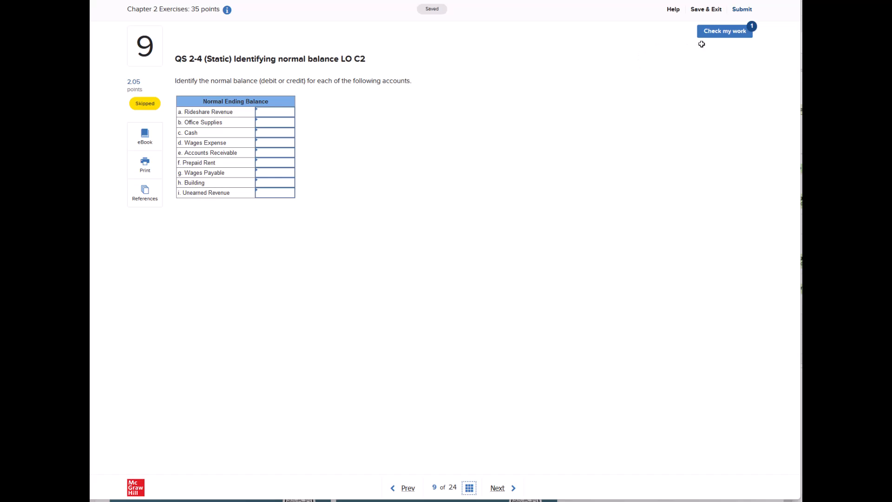
click(735, 8)
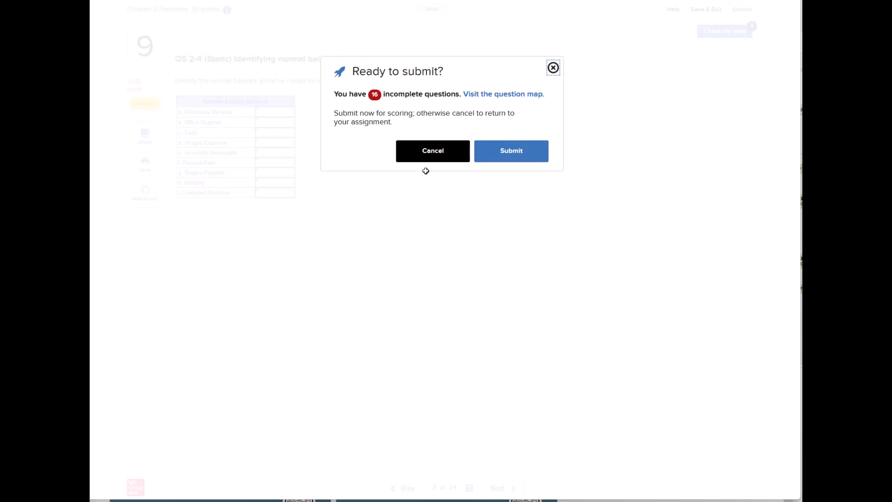